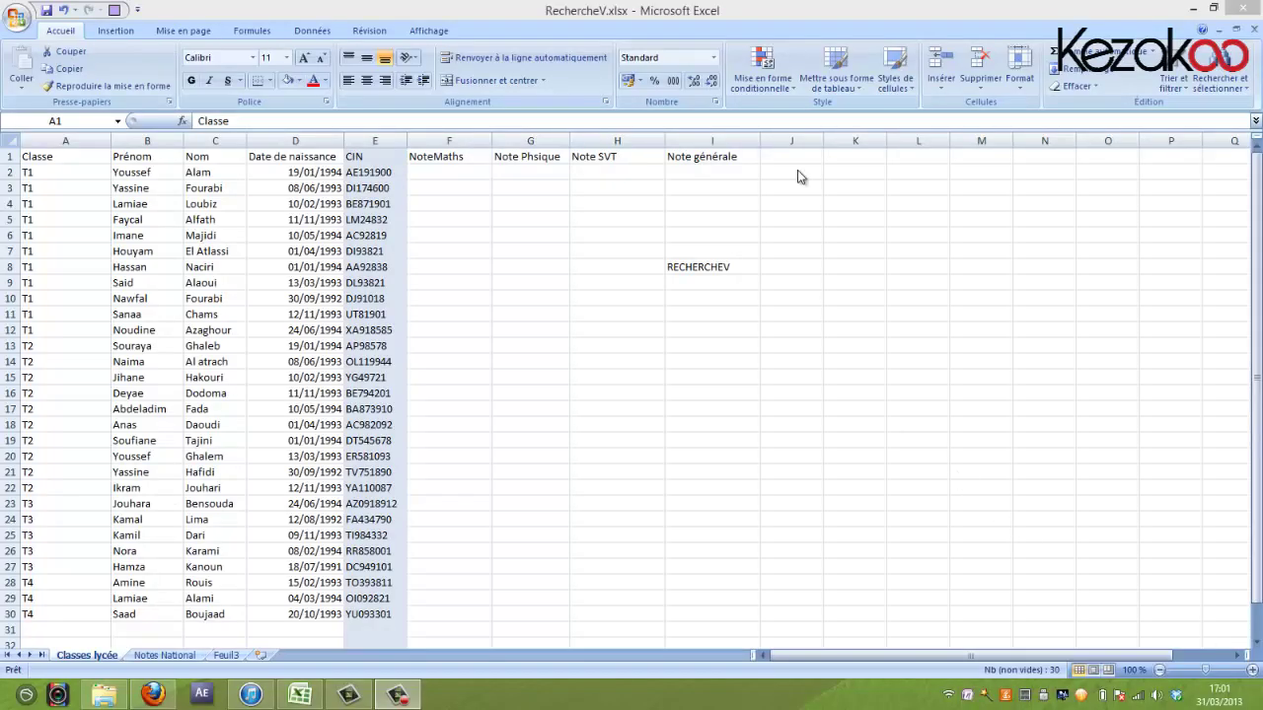
Step: Make the RECHERCHEV label in cell I8 bold and red
{"action": "key", "text": "ctrl+space"}
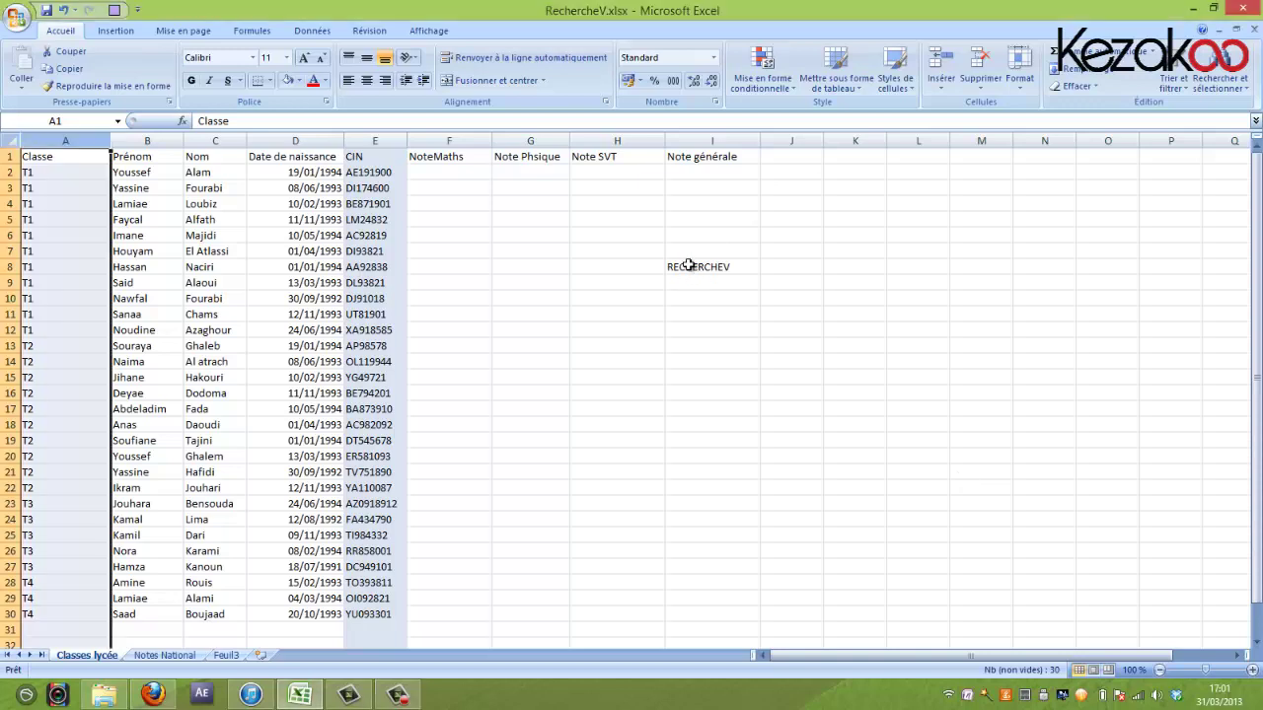
{"action": "left_click", "coordinate": [688, 266]}
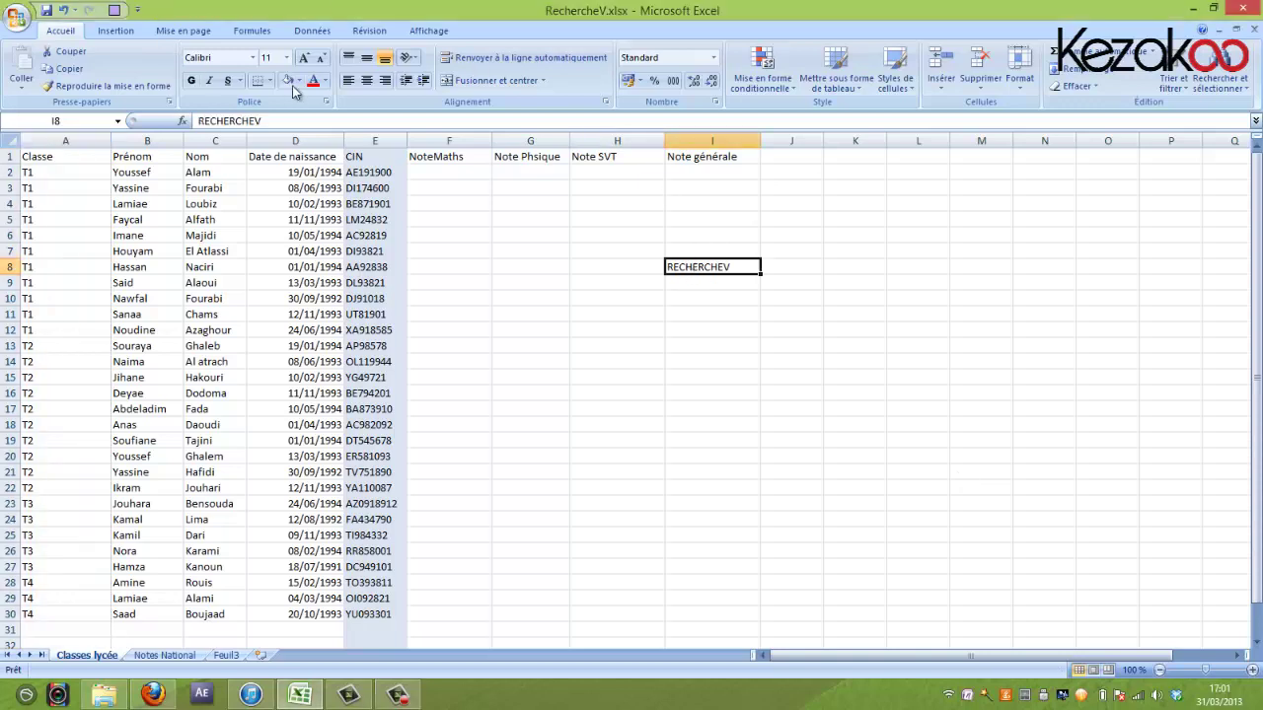
{"action": "left_click", "coordinate": [190, 81]}
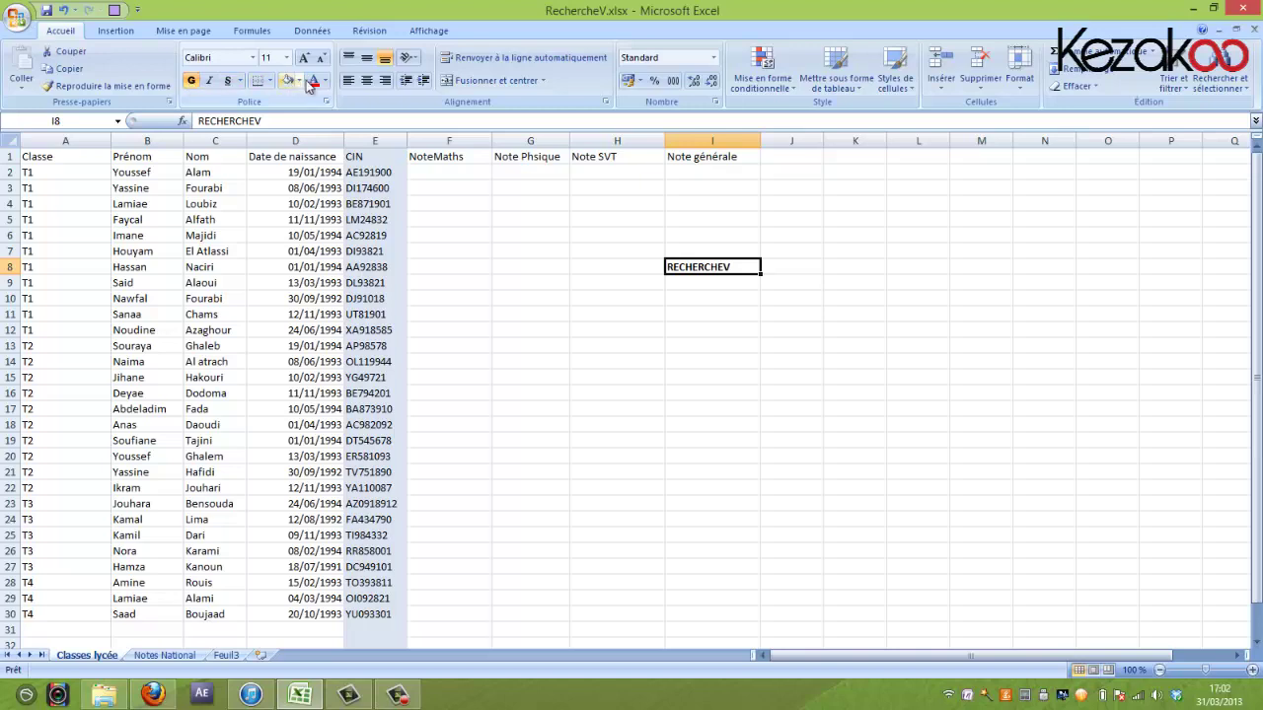
{"action": "left_click", "coordinate": [312, 81]}
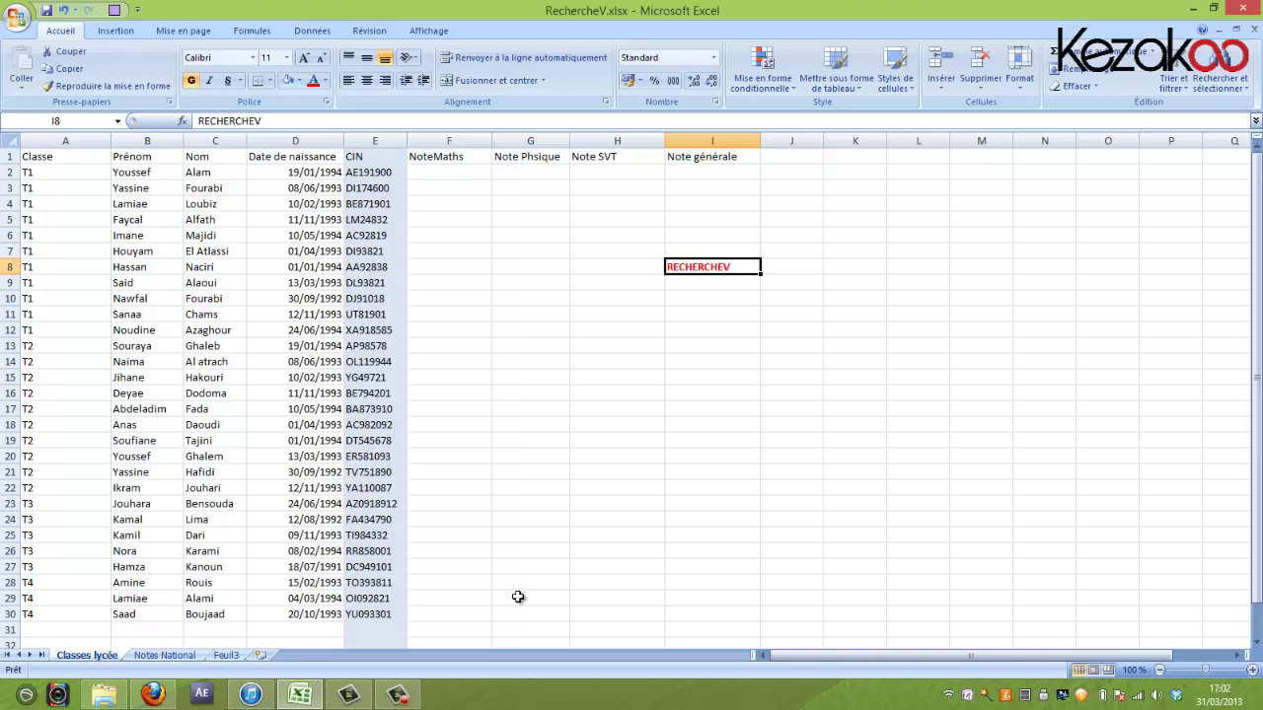
Step: Select the Classe, Prénom, Date de naissance and CIN columns, then view Notes National
{"action": "left_click_drag", "start_coordinate": [62, 174], "coordinate": [60, 506]}
{"action": "left_click", "coordinate": [180, 141]}
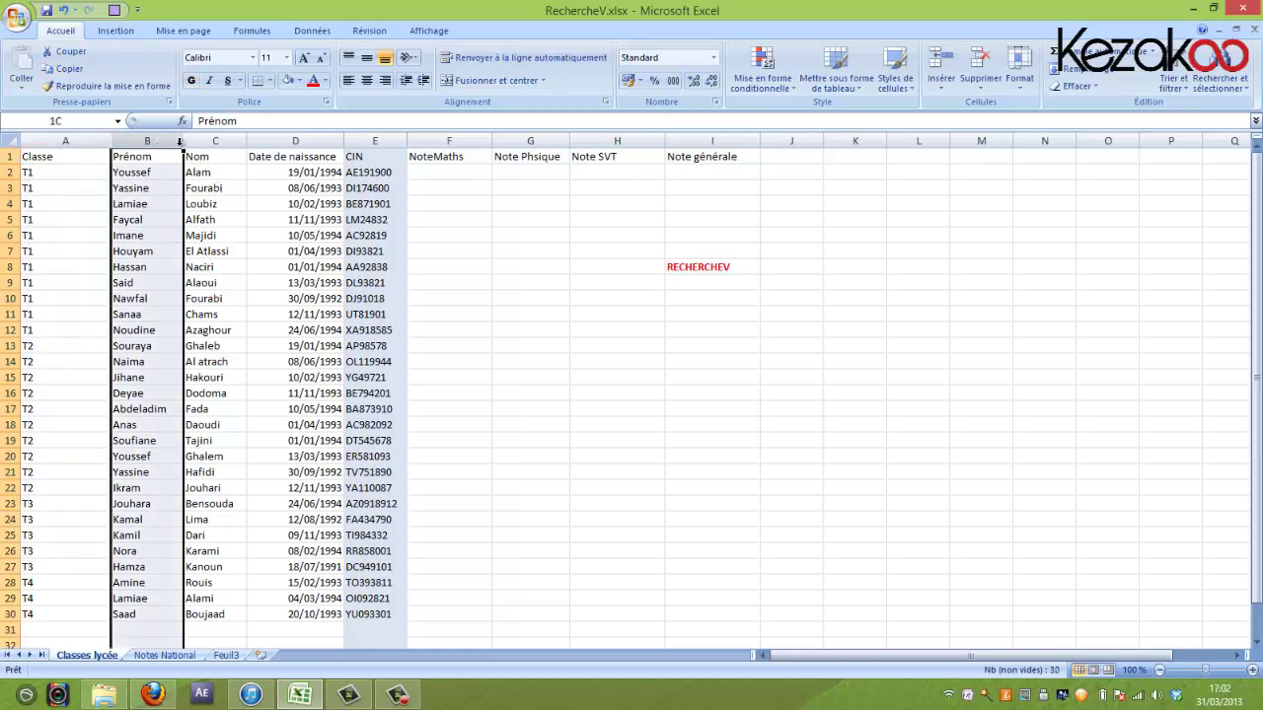
{"action": "left_click", "coordinate": [299, 142]}
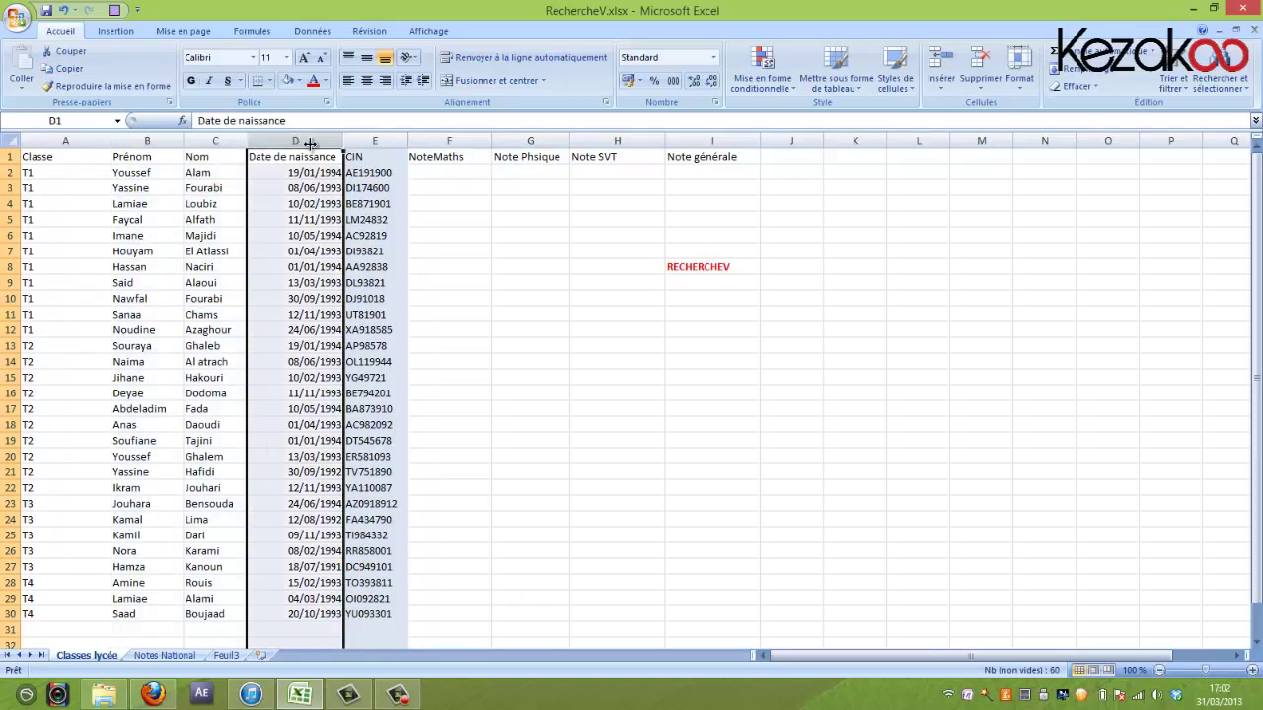
{"action": "left_click", "coordinate": [377, 141]}
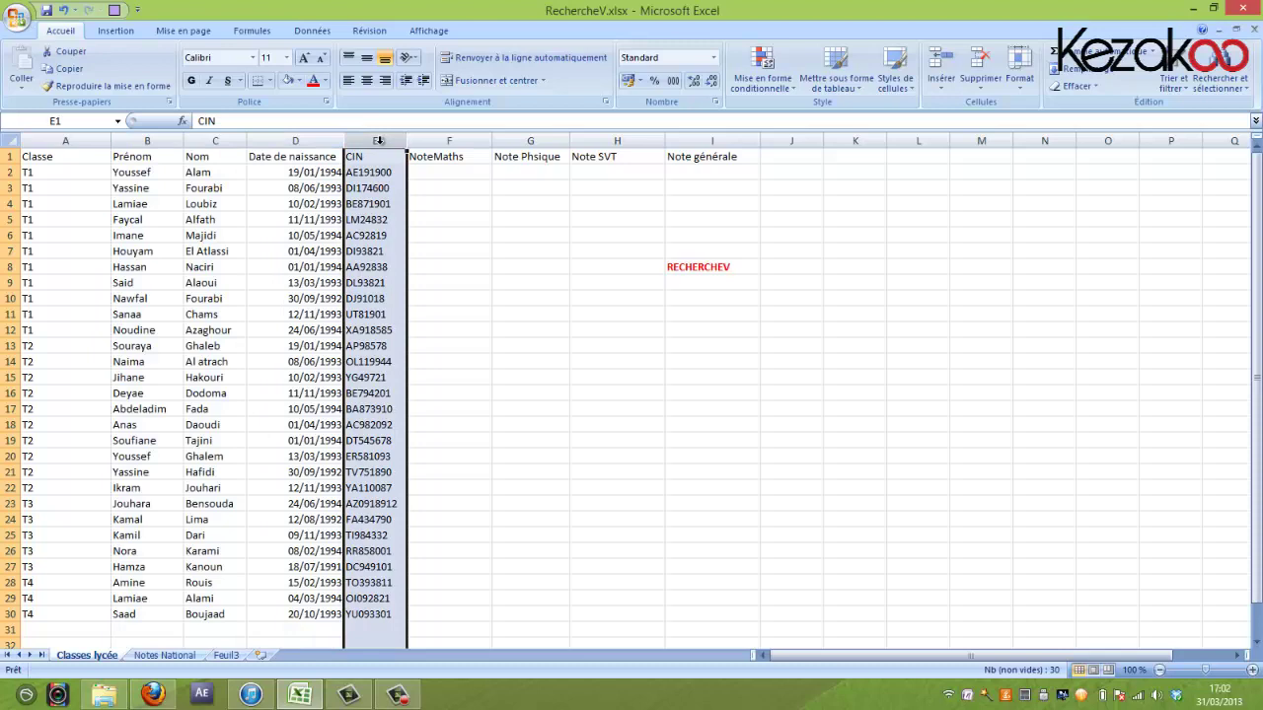
{"action": "left_click", "coordinate": [164, 655]}
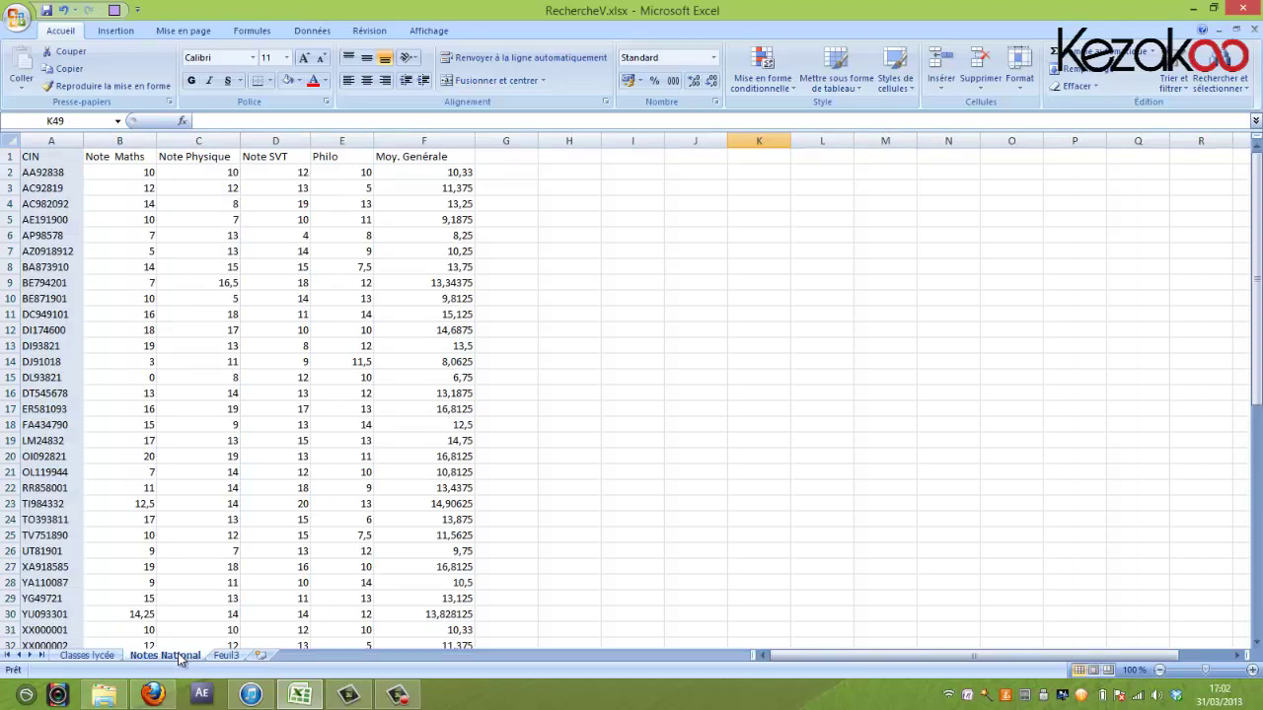
Step: Review the CIN column on Notes National, then return to Classes lycée
{"action": "mouse_move", "coordinate": [1256, 265]}
{"action": "left_mouse_down"}
{"action": "mouse_move", "coordinate": [1233, 264]}
{"action": "mouse_move", "coordinate": [1256, 210]}
{"action": "left_mouse_up"}
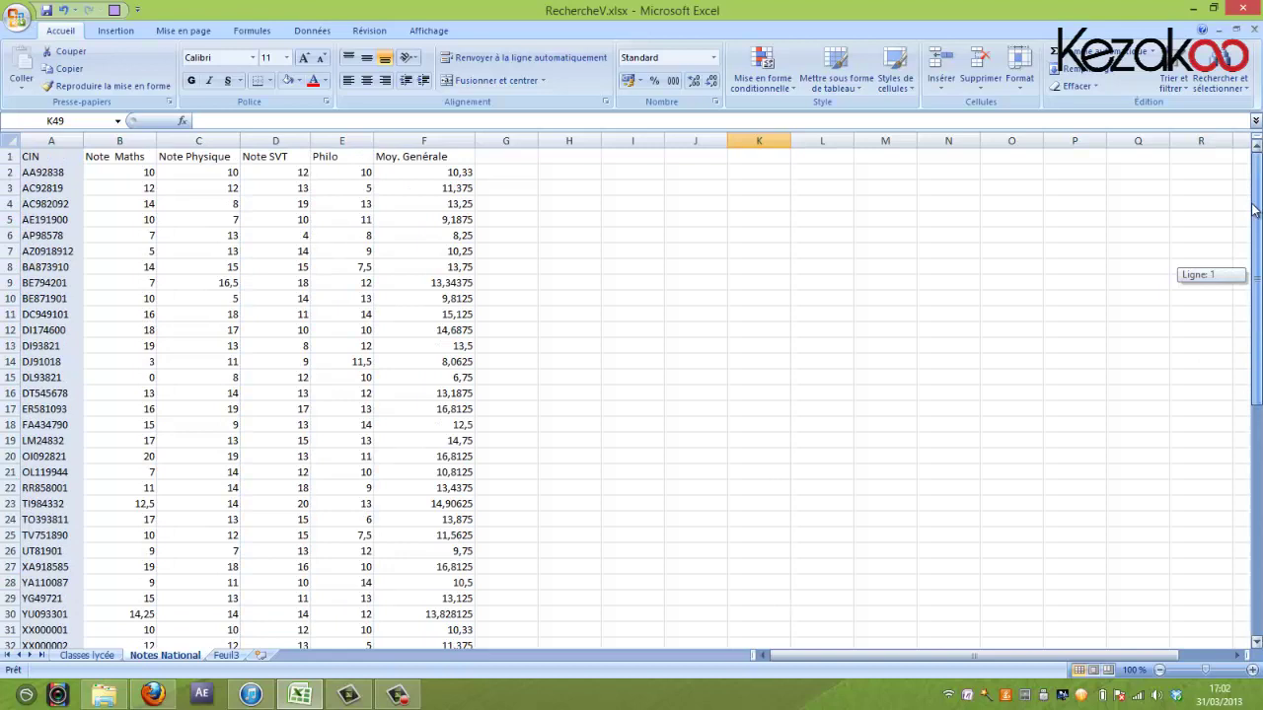
{"action": "left_click_drag", "start_coordinate": [1256, 210], "coordinate": [1259, 239]}
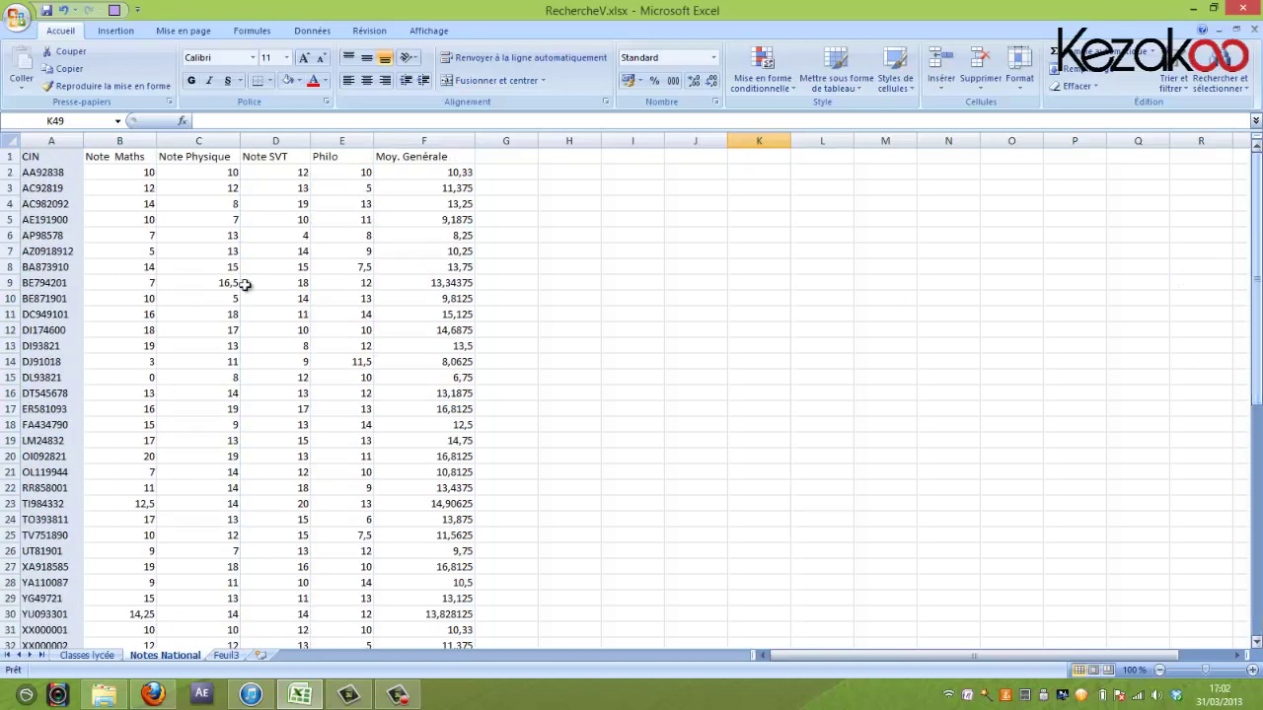
{"action": "left_click", "coordinate": [39, 141]}
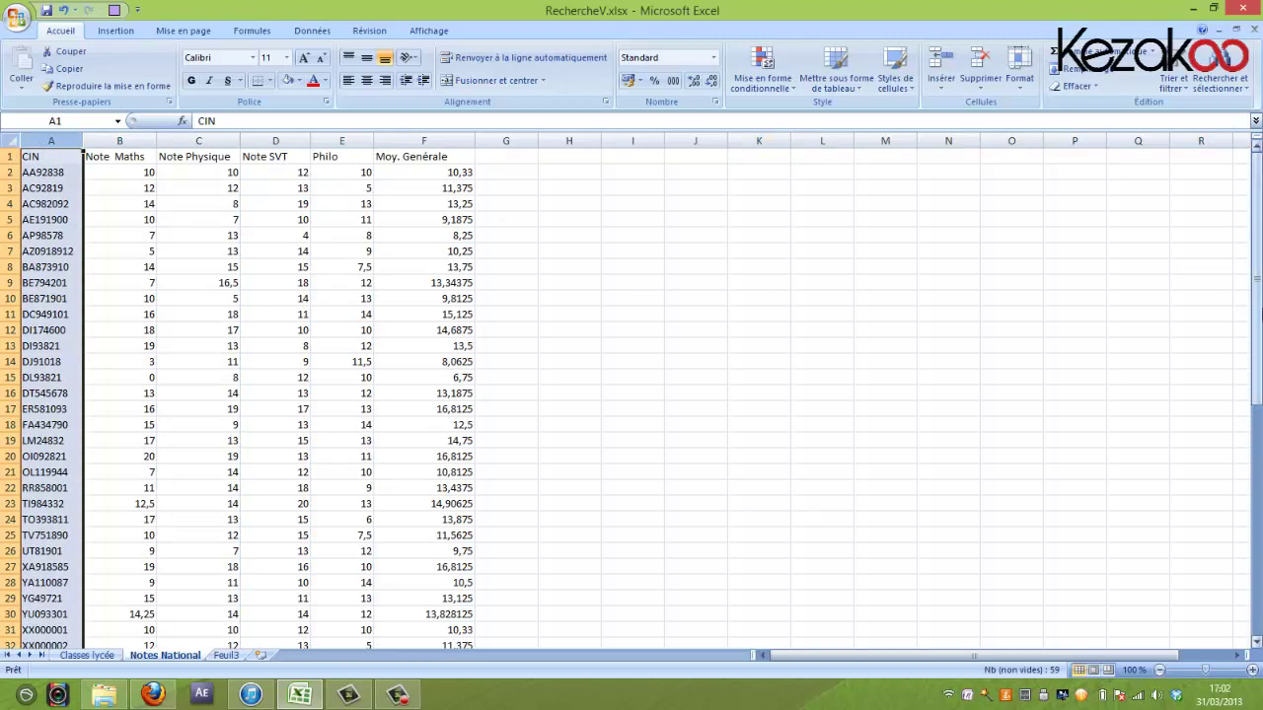
{"action": "left_click_drag", "start_coordinate": [1259, 314], "coordinate": [1255, 158]}
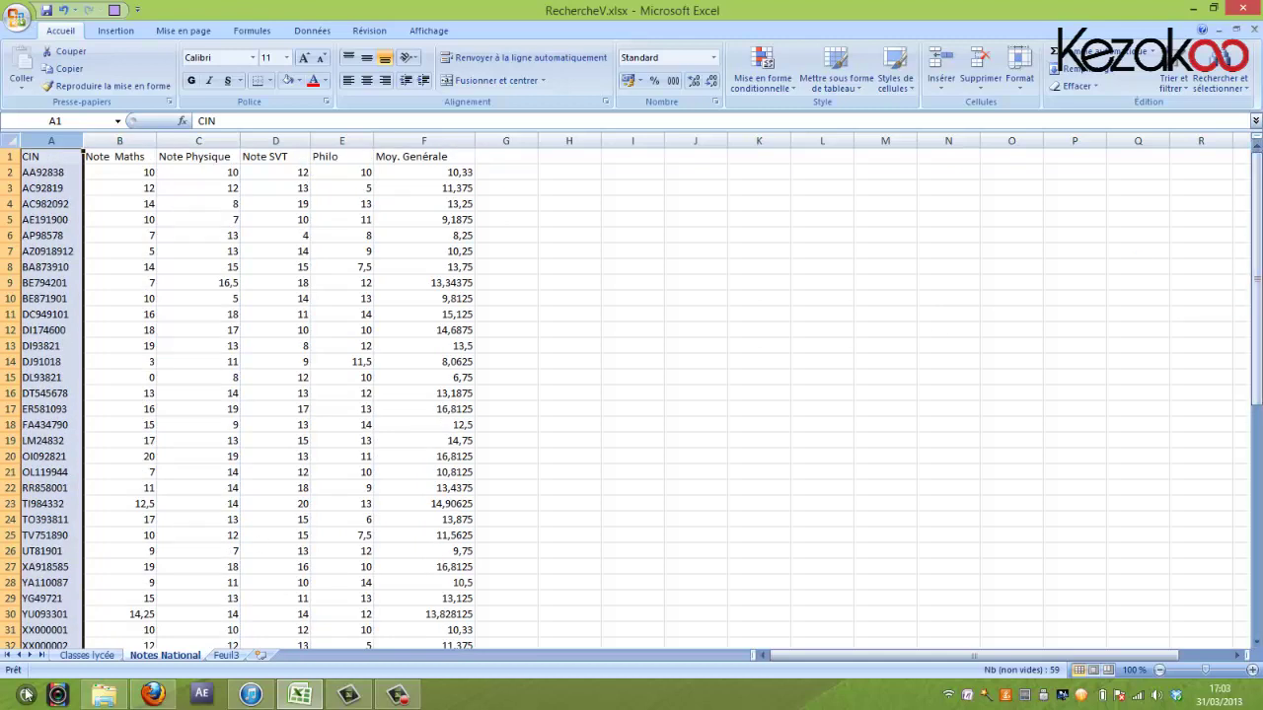
{"action": "left_click", "coordinate": [95, 655]}
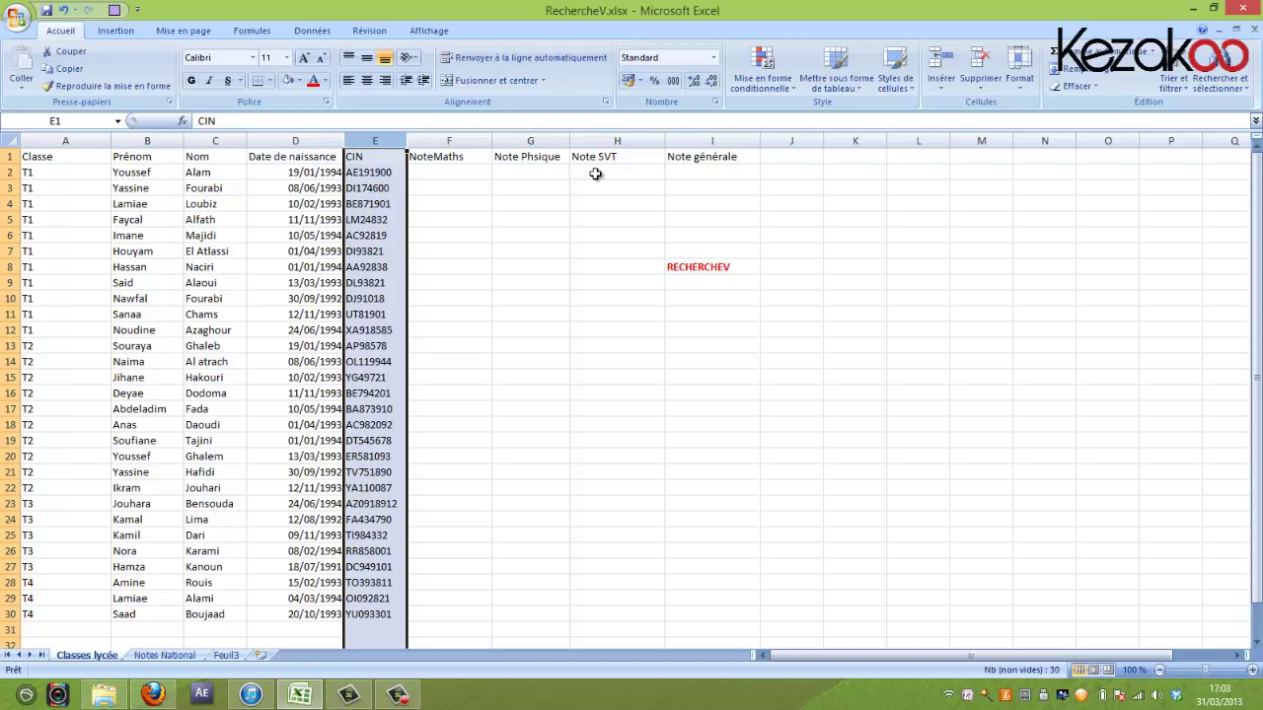
Step: Correct the G1 header from 'Note Phsique' to 'Note Physique'
{"action": "double_click", "coordinate": [537, 158]}
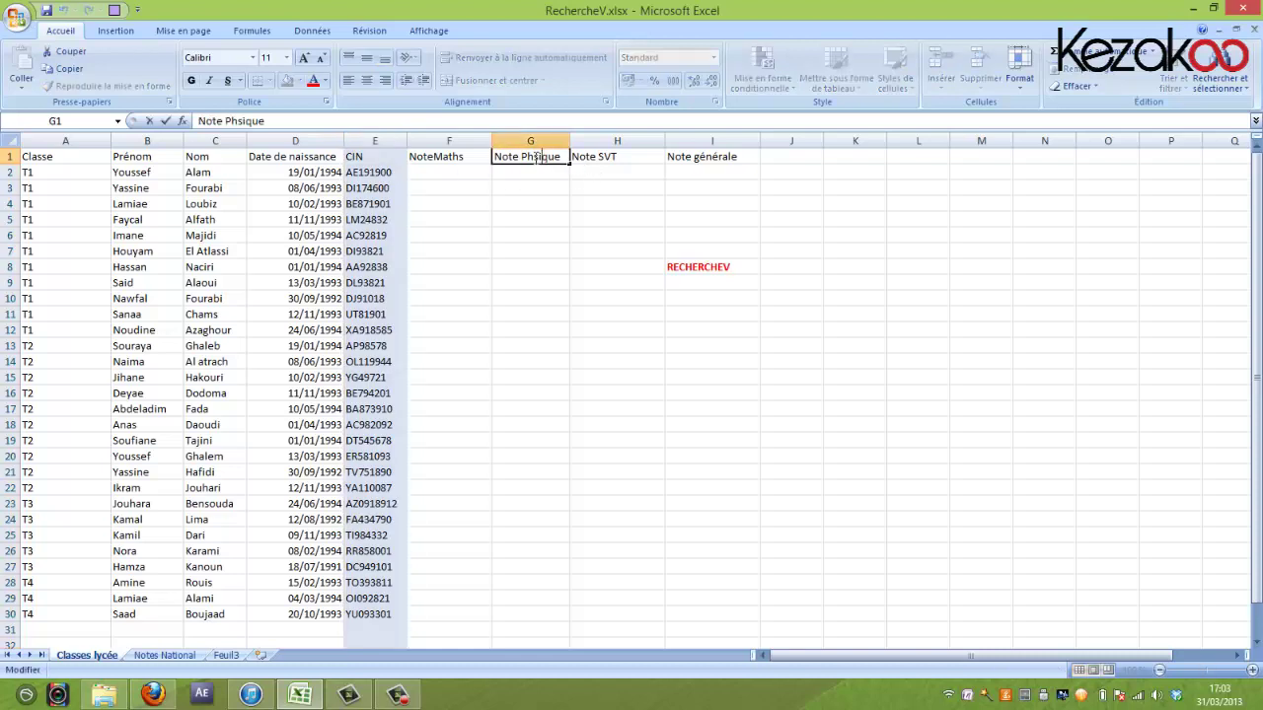
{"action": "type", "text": "y"}
{"action": "key", "text": "Return"}
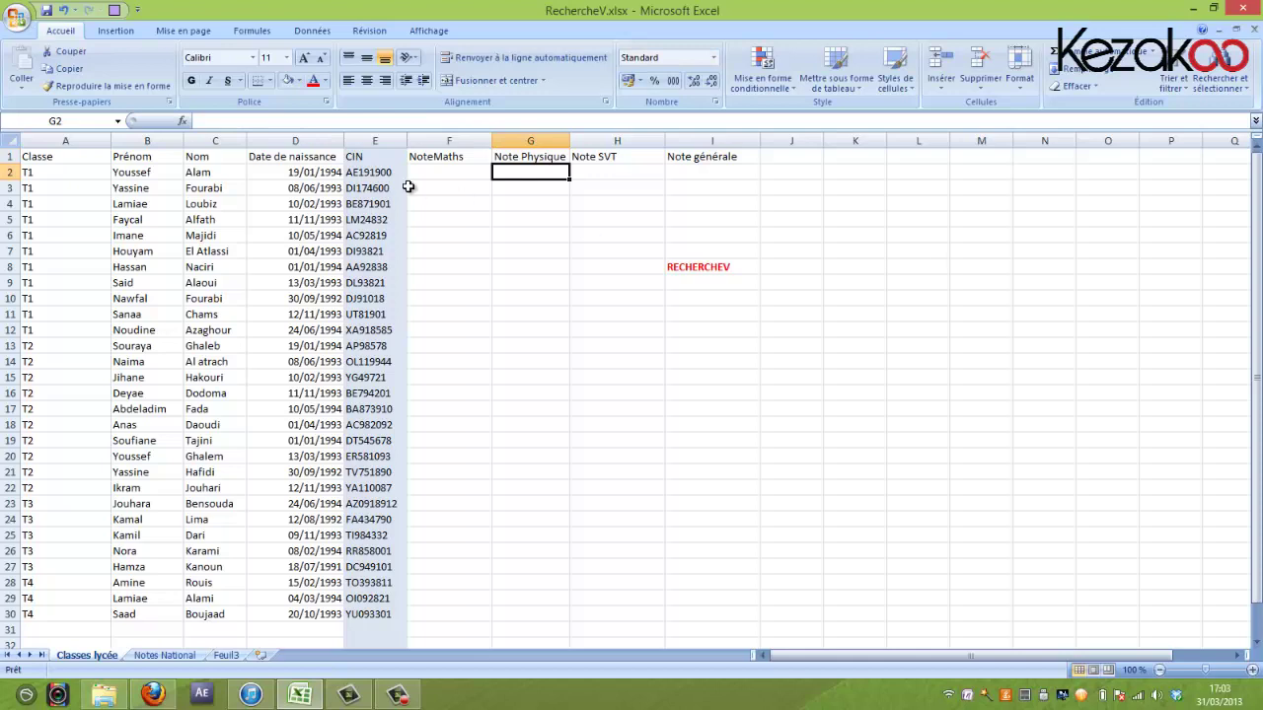
Step: Compare the CIN columns on both sheets, ending on cell F2 under NoteMaths
{"action": "left_click", "coordinate": [375, 141]}
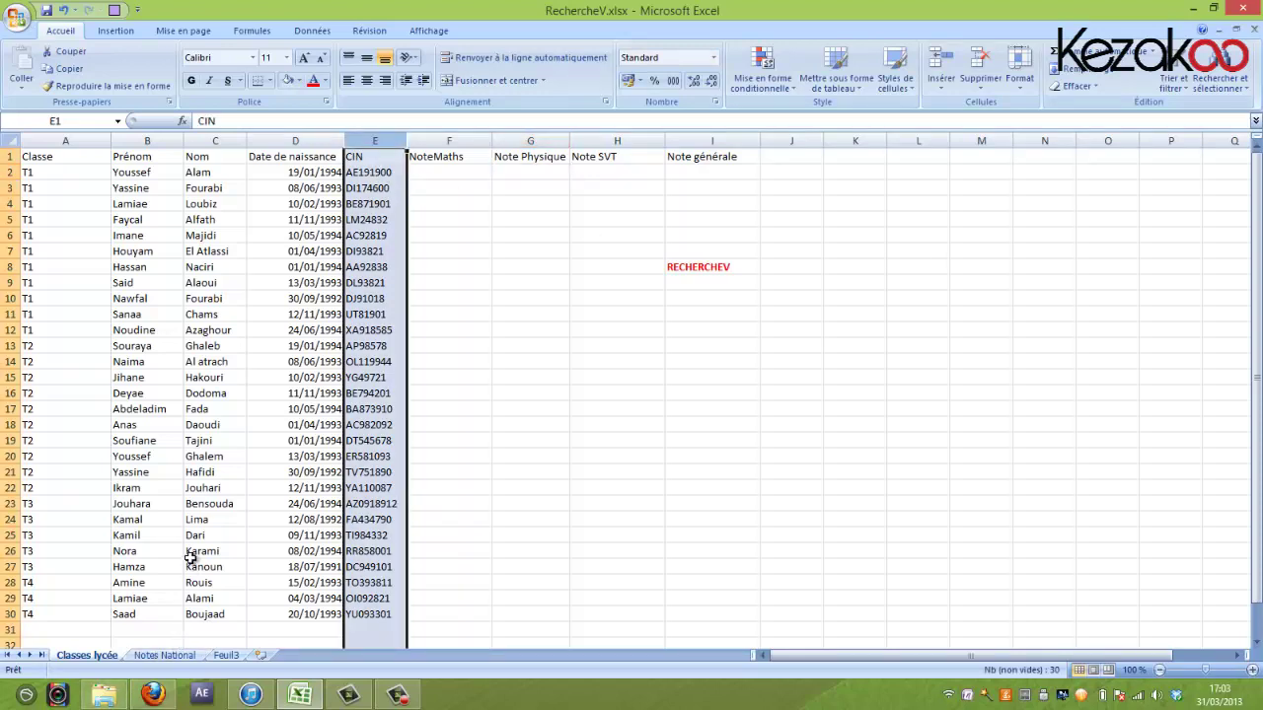
{"action": "left_click", "coordinate": [166, 655]}
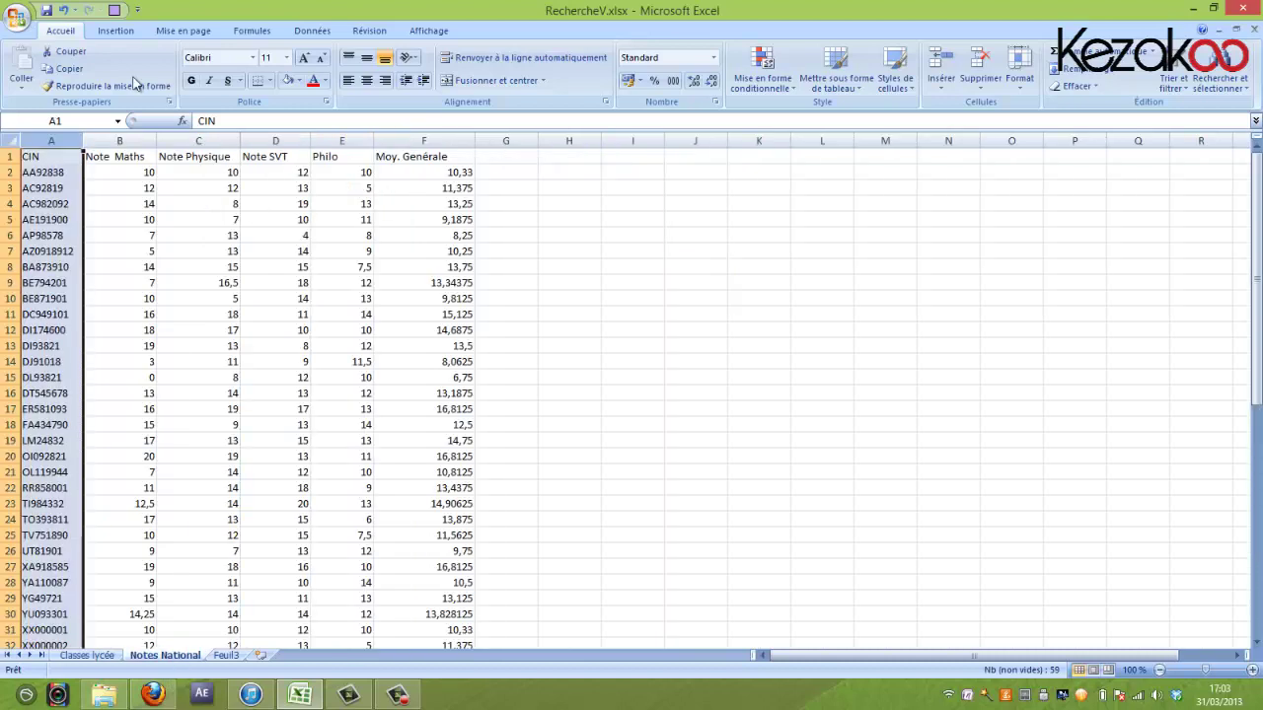
{"action": "left_click", "coordinate": [88, 656]}
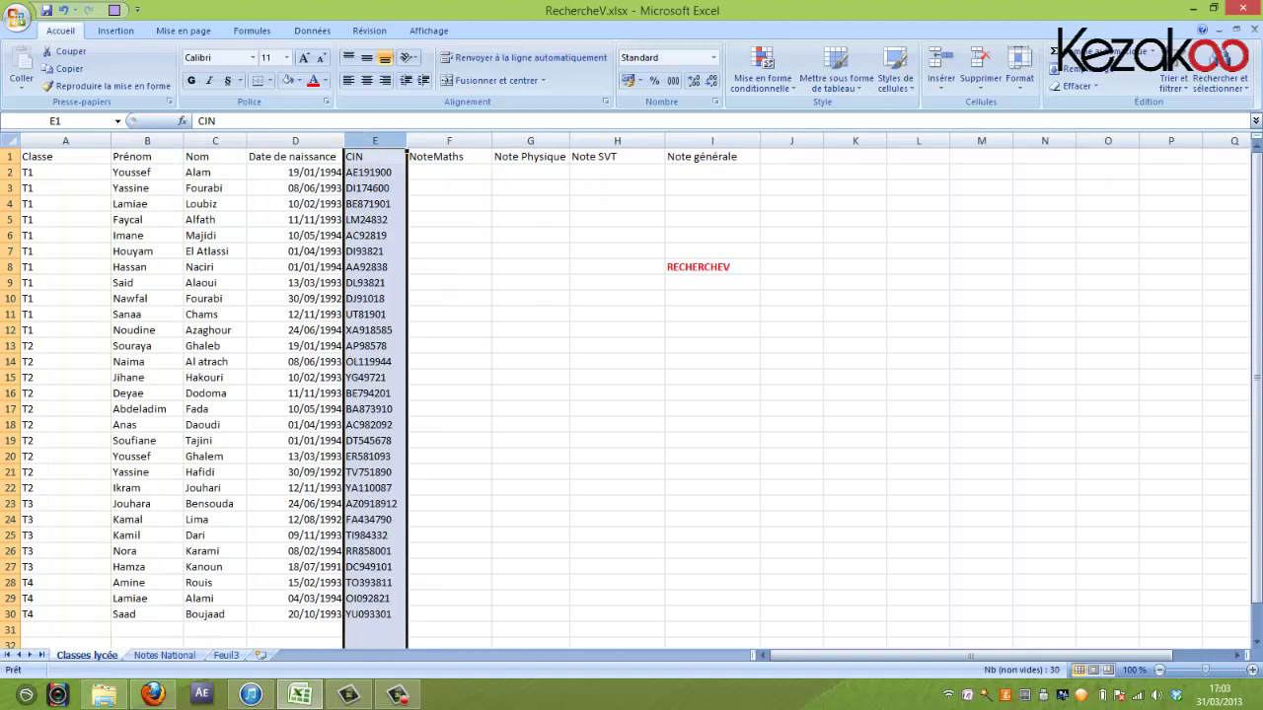
{"action": "left_click", "coordinate": [164, 656]}
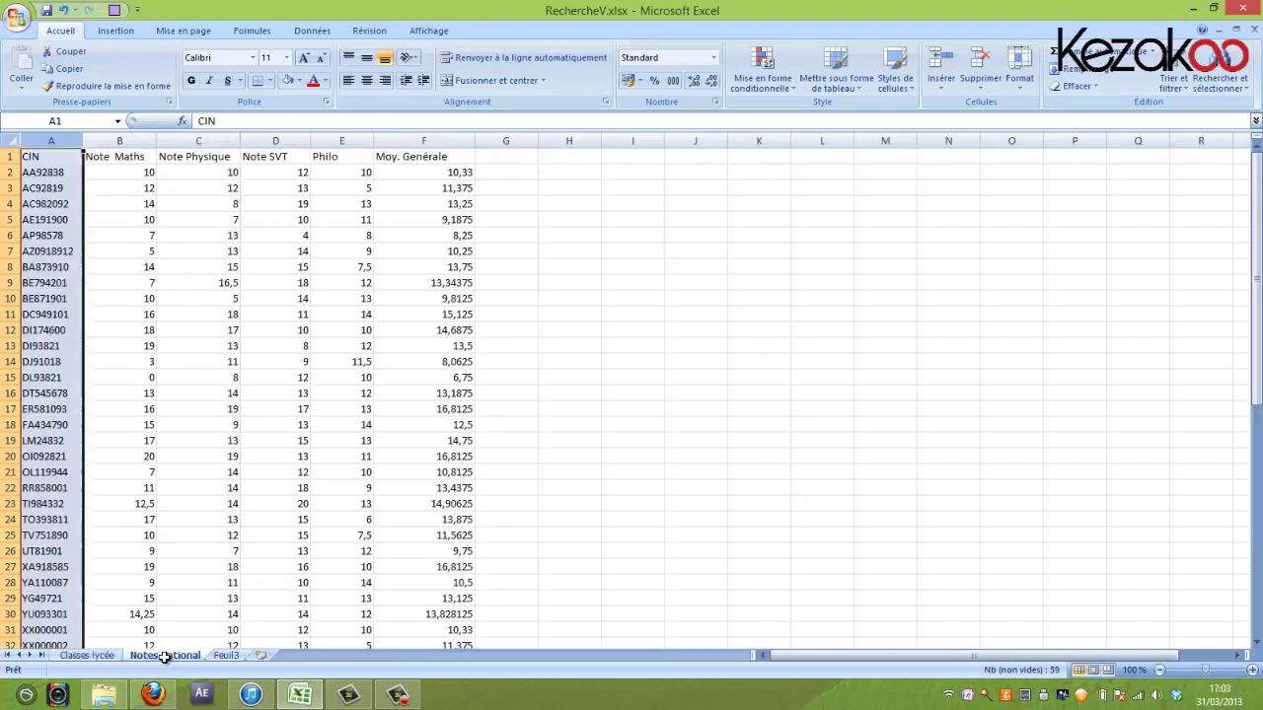
{"action": "left_click", "coordinate": [87, 656]}
{"action": "left_click", "coordinate": [444, 172]}
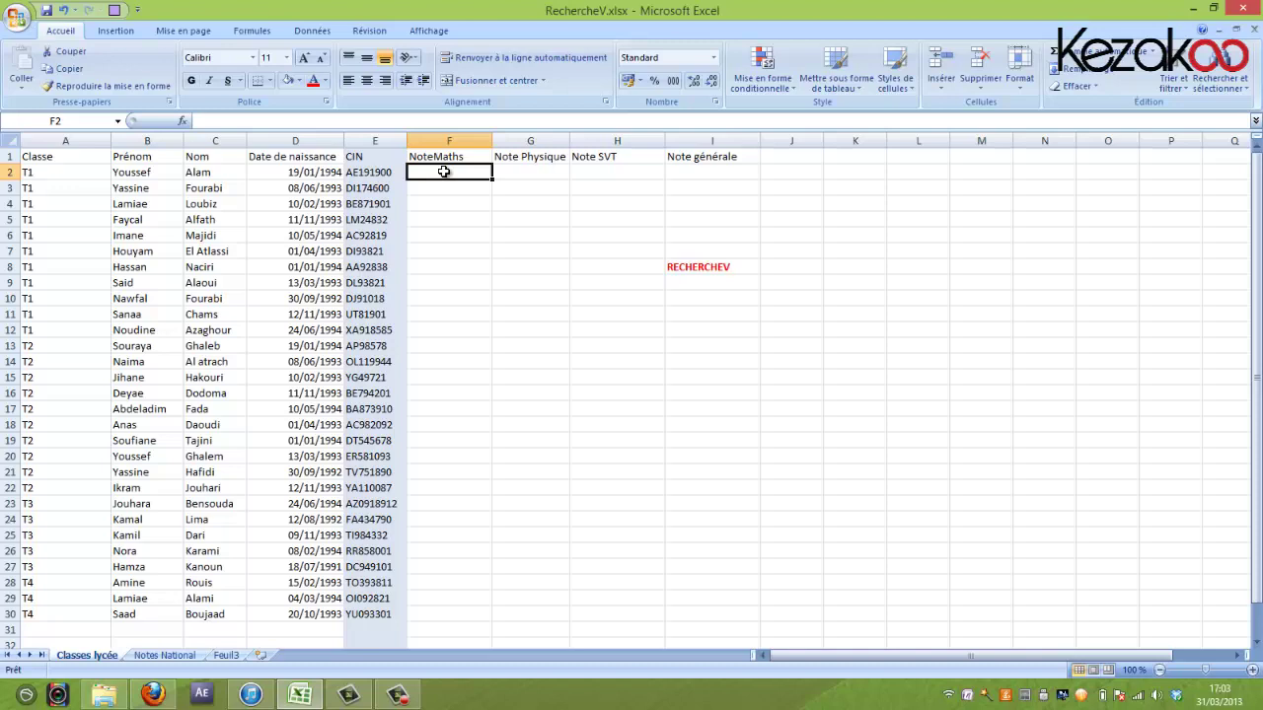
{"action": "left_click", "coordinate": [359, 173]}
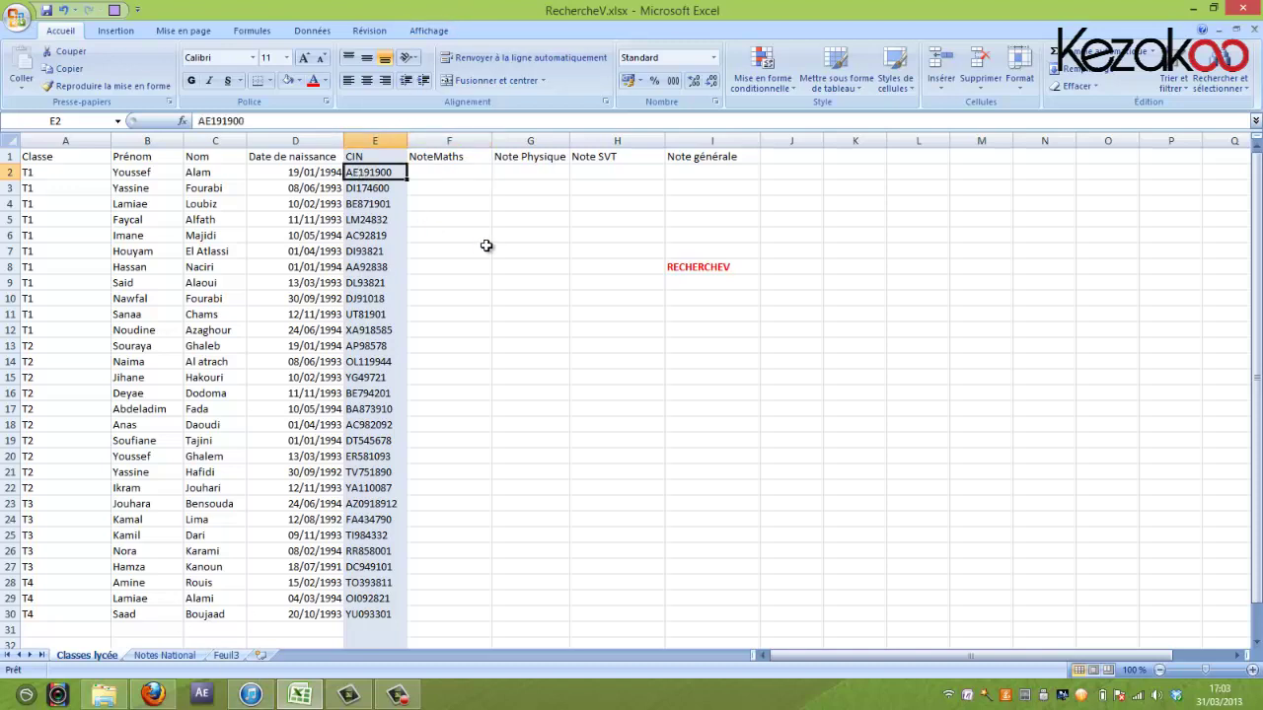
{"action": "left_click", "coordinate": [313, 81]}
{"action": "left_click", "coordinate": [168, 656]}
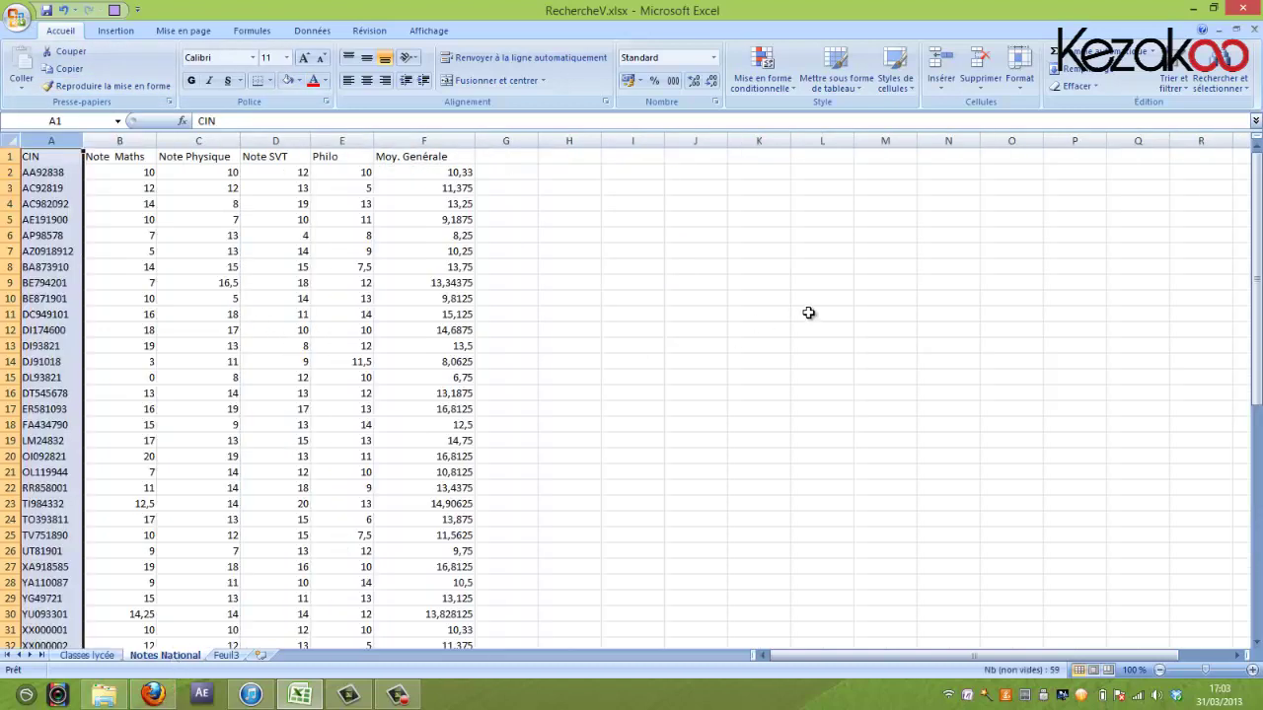
{"action": "left_click", "coordinate": [52, 219]}
{"action": "left_click", "coordinate": [192, 80]}
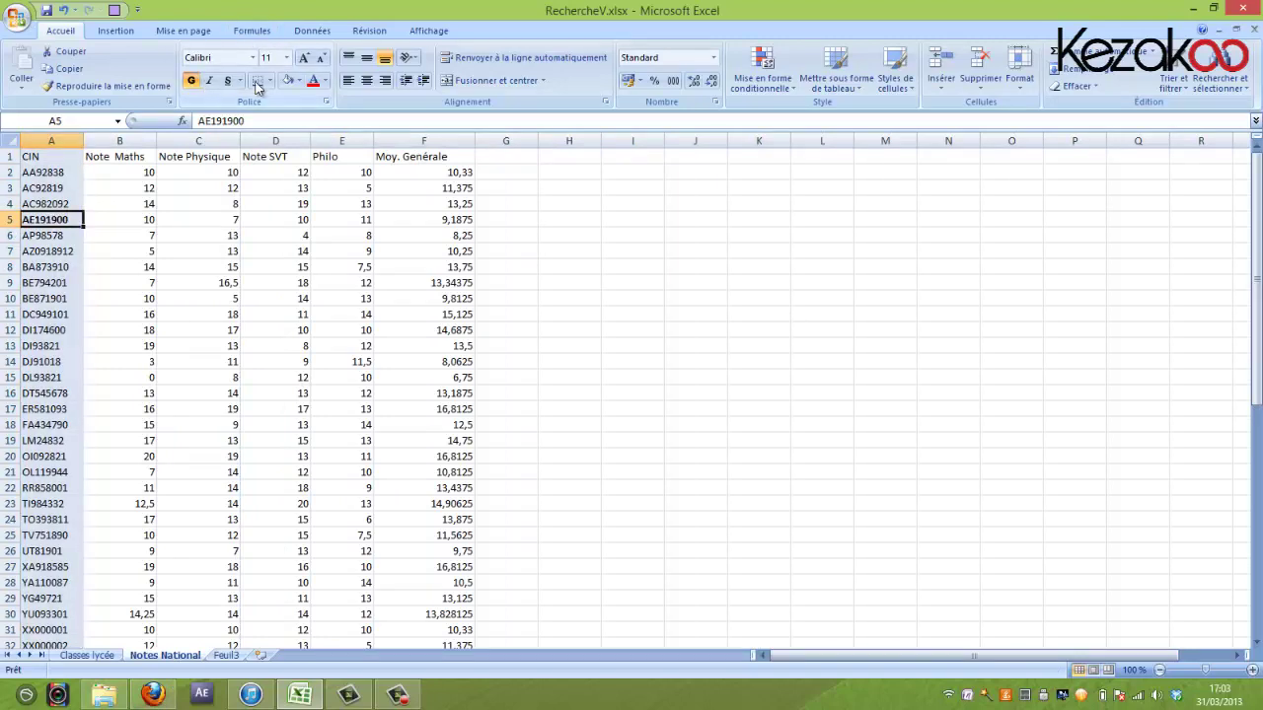
{"action": "left_click", "coordinate": [312, 81]}
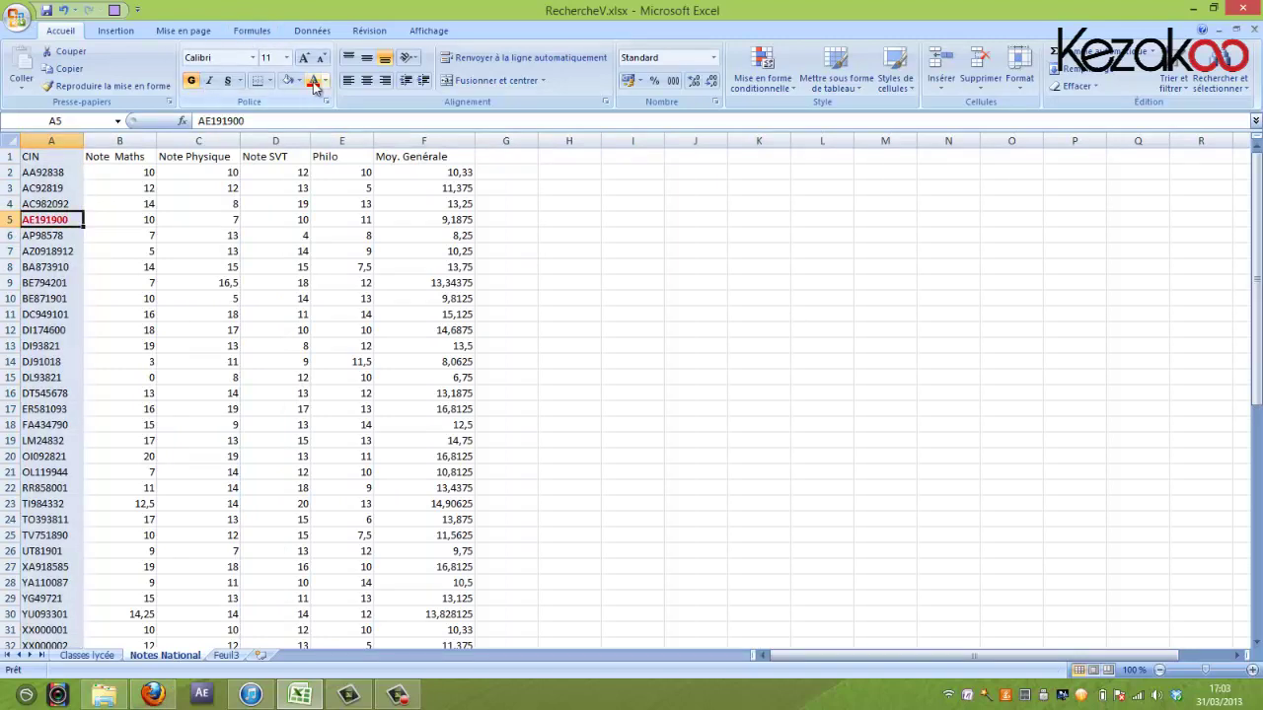
{"action": "left_click", "coordinate": [143, 219]}
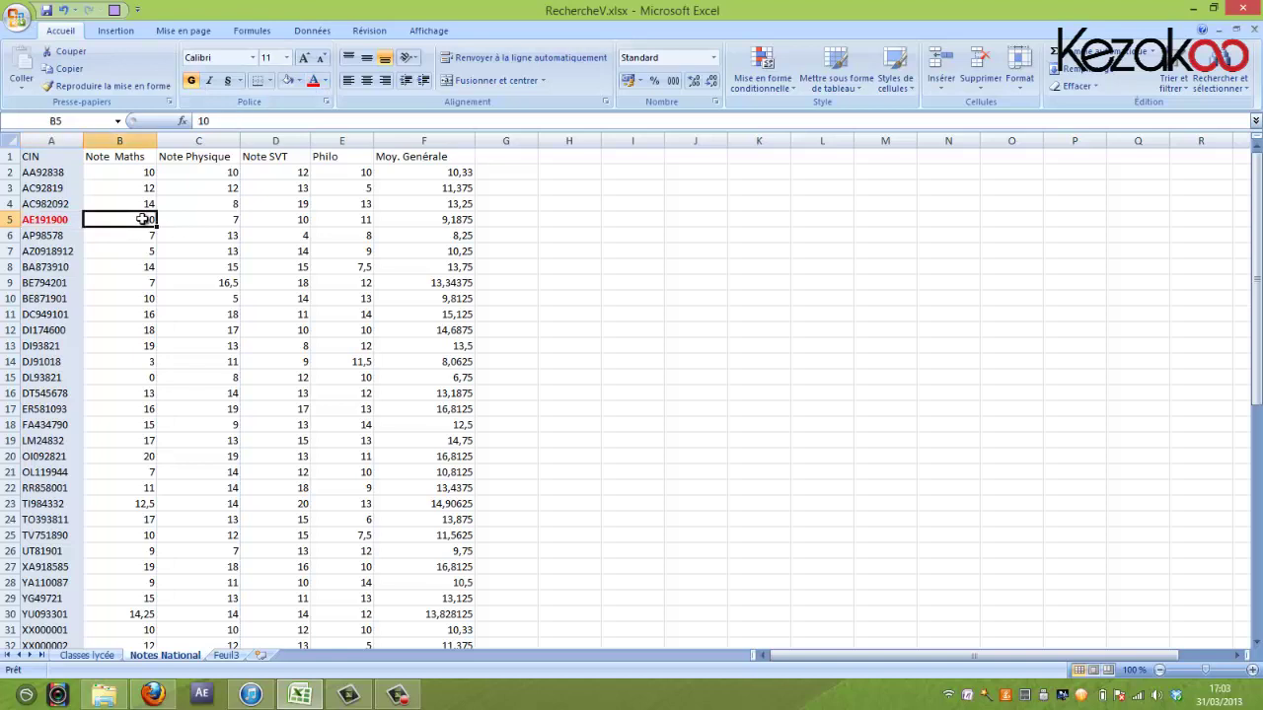
{"action": "left_click", "coordinate": [87, 656]}
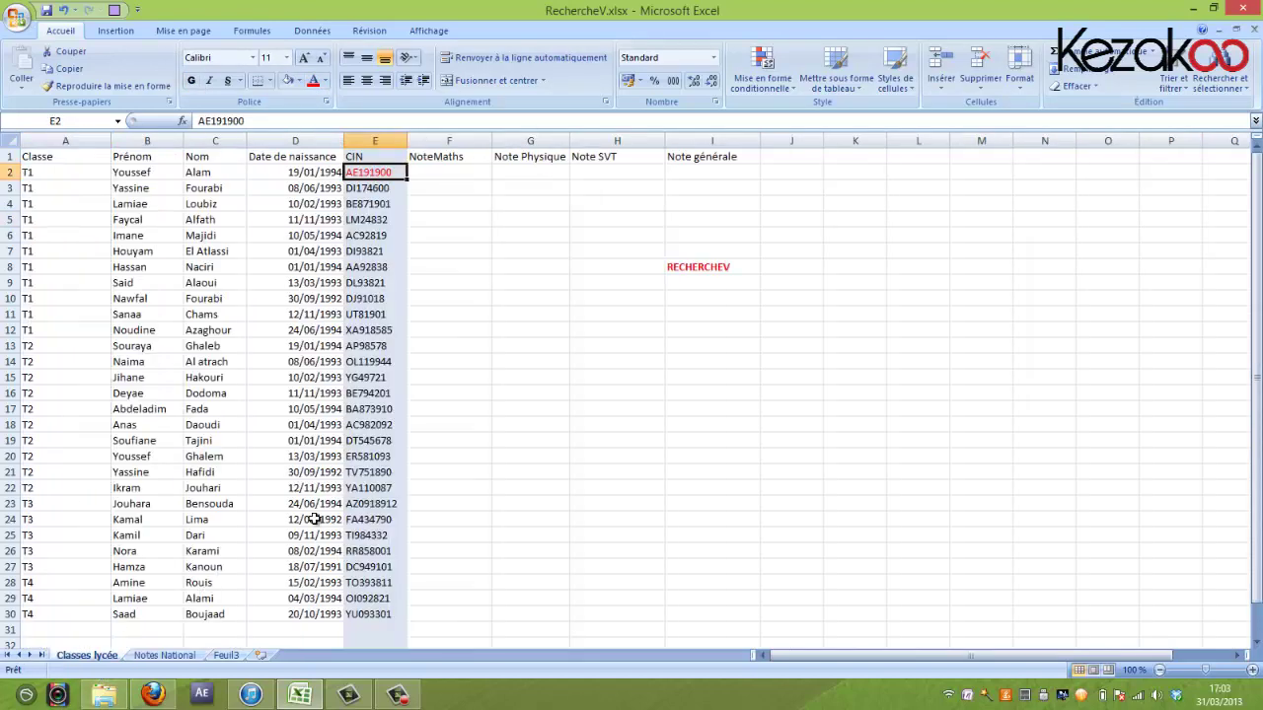
{"action": "left_click", "coordinate": [468, 172]}
{"action": "type", "text": "10"}
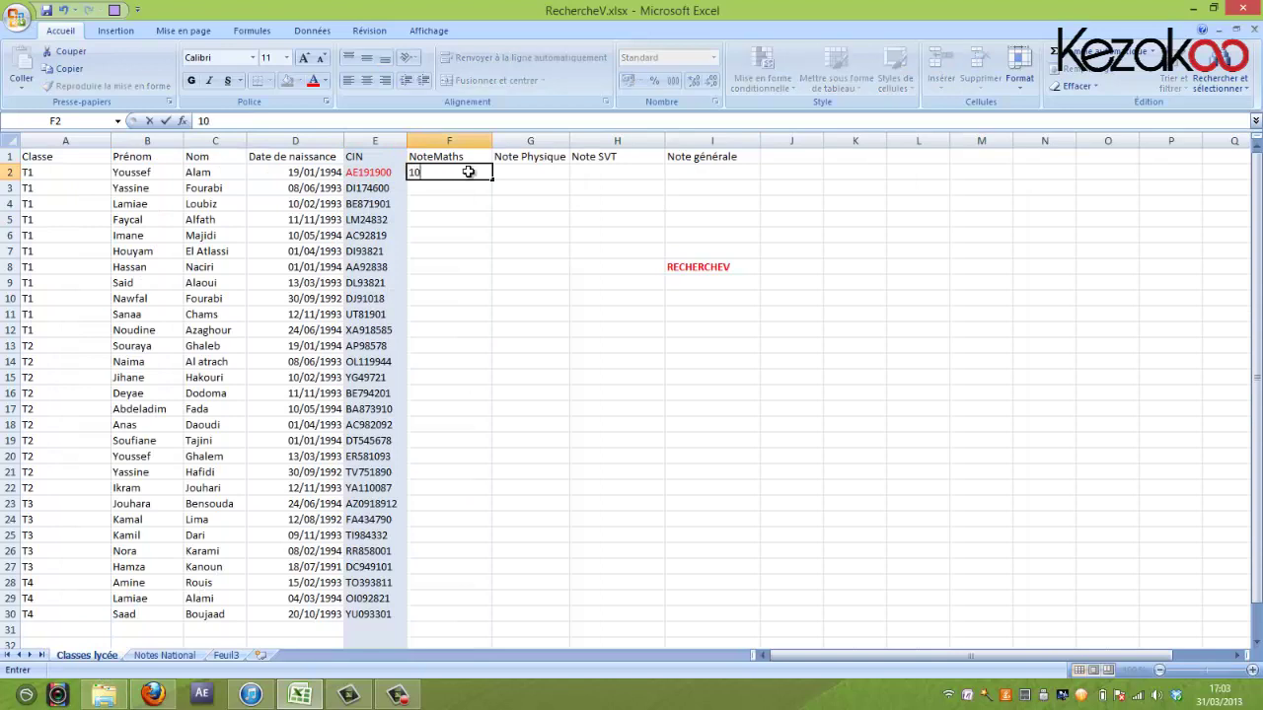
{"action": "key", "text": "Return"}
{"action": "left_click", "coordinate": [467, 172]}
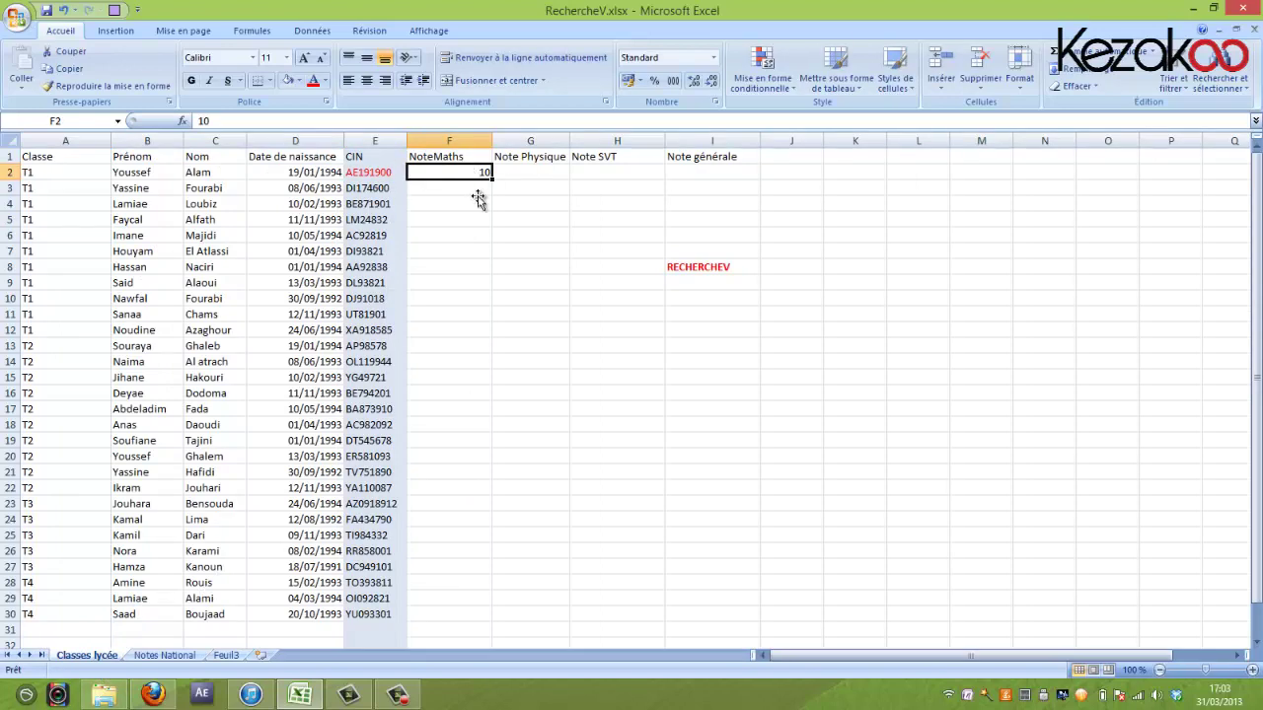
{"action": "left_click", "coordinate": [479, 201]}
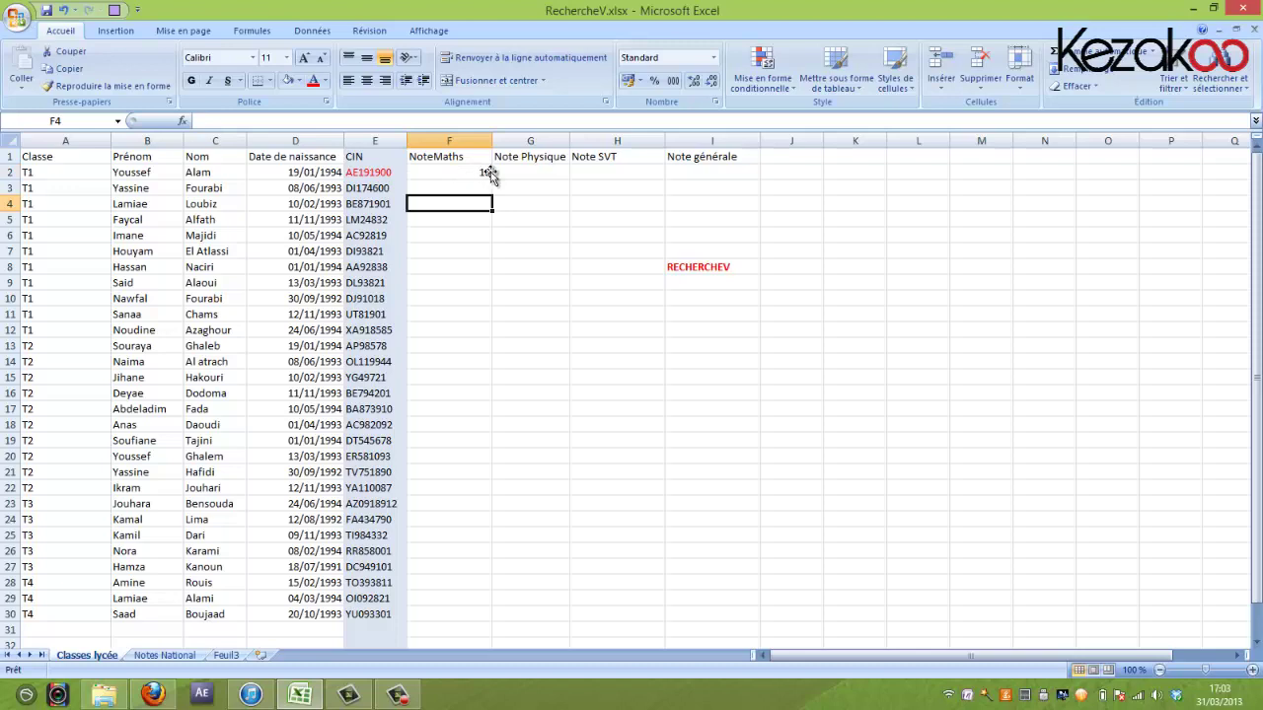
{"action": "key", "text": "ctrl+z"}
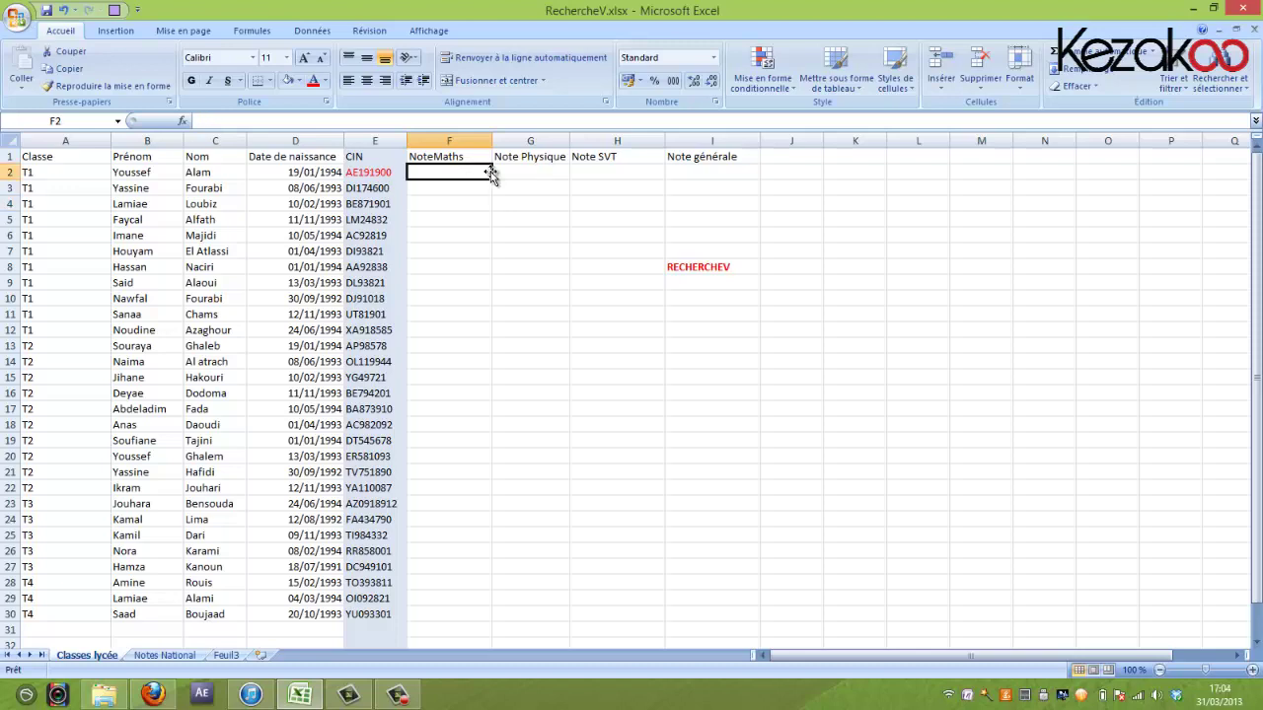
{"action": "type", "text": "+"}
Step: Enter =RECHERCHEV(E2;'Notes National'!A:B;2;0) in F2, returning the maths grade 10
{"action": "key", "text": "Escape"}
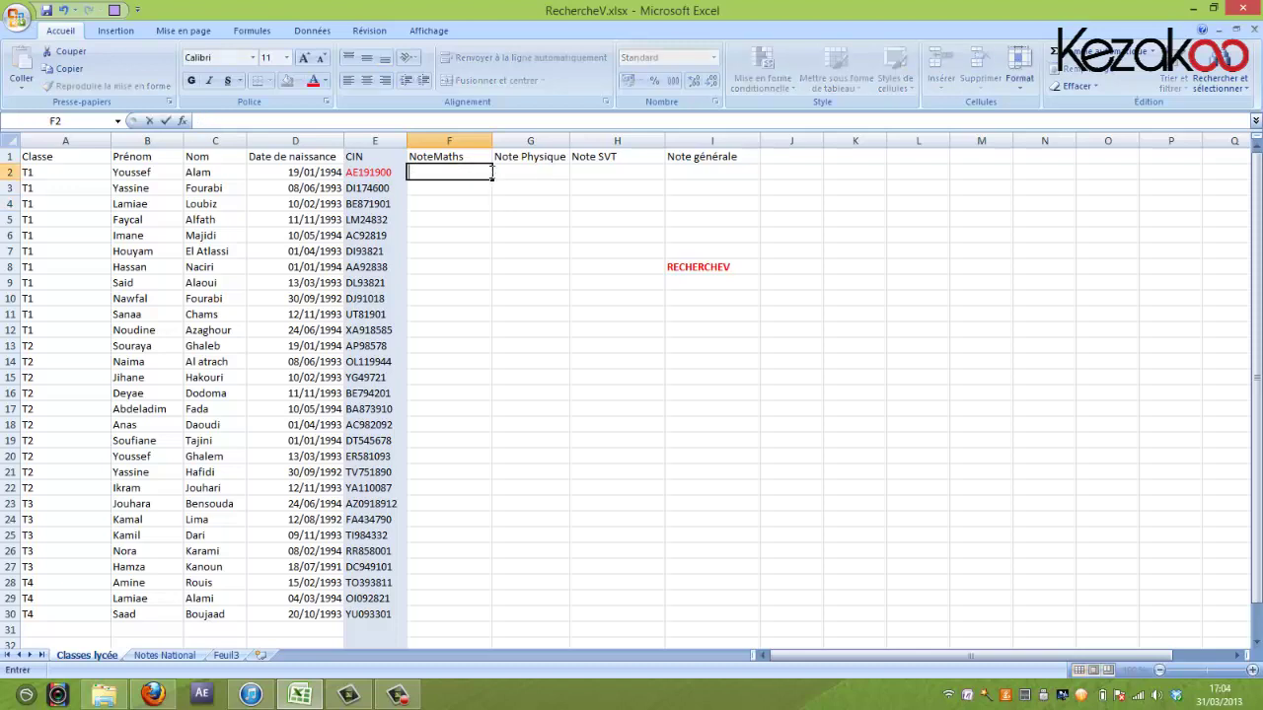
{"action": "type", "text": "=RE"}
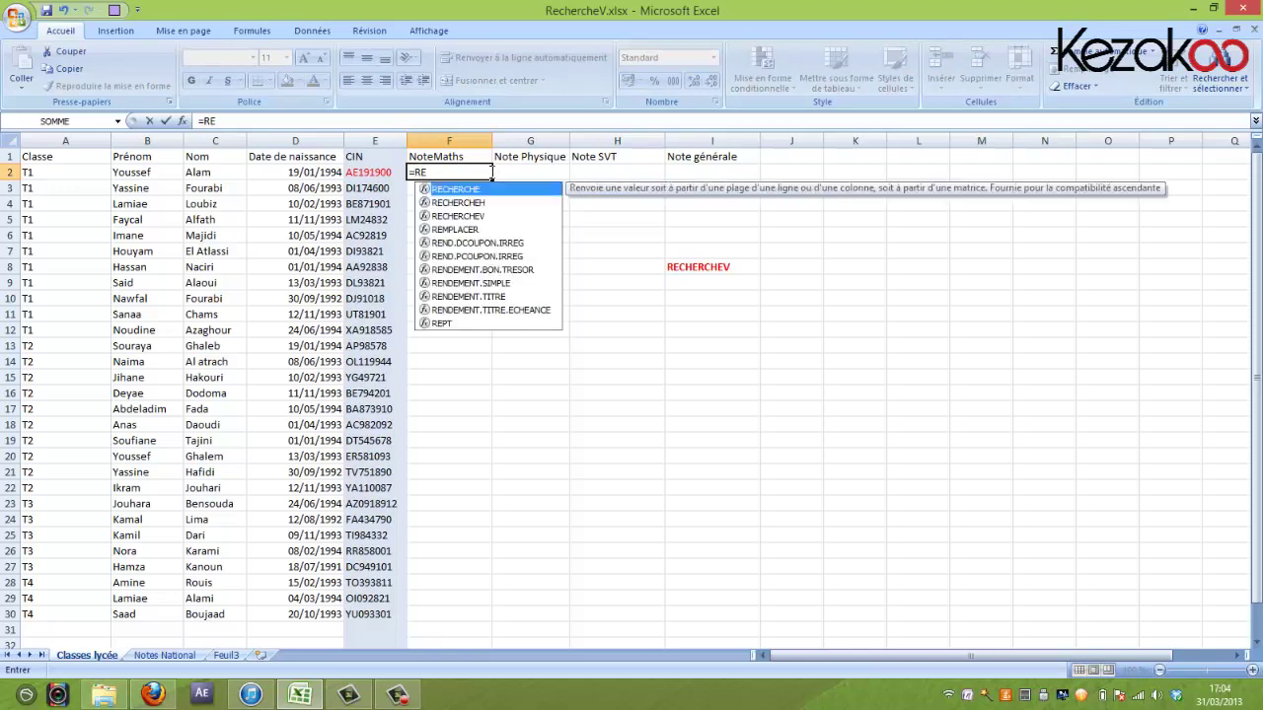
{"action": "type", "text": "CHER"}
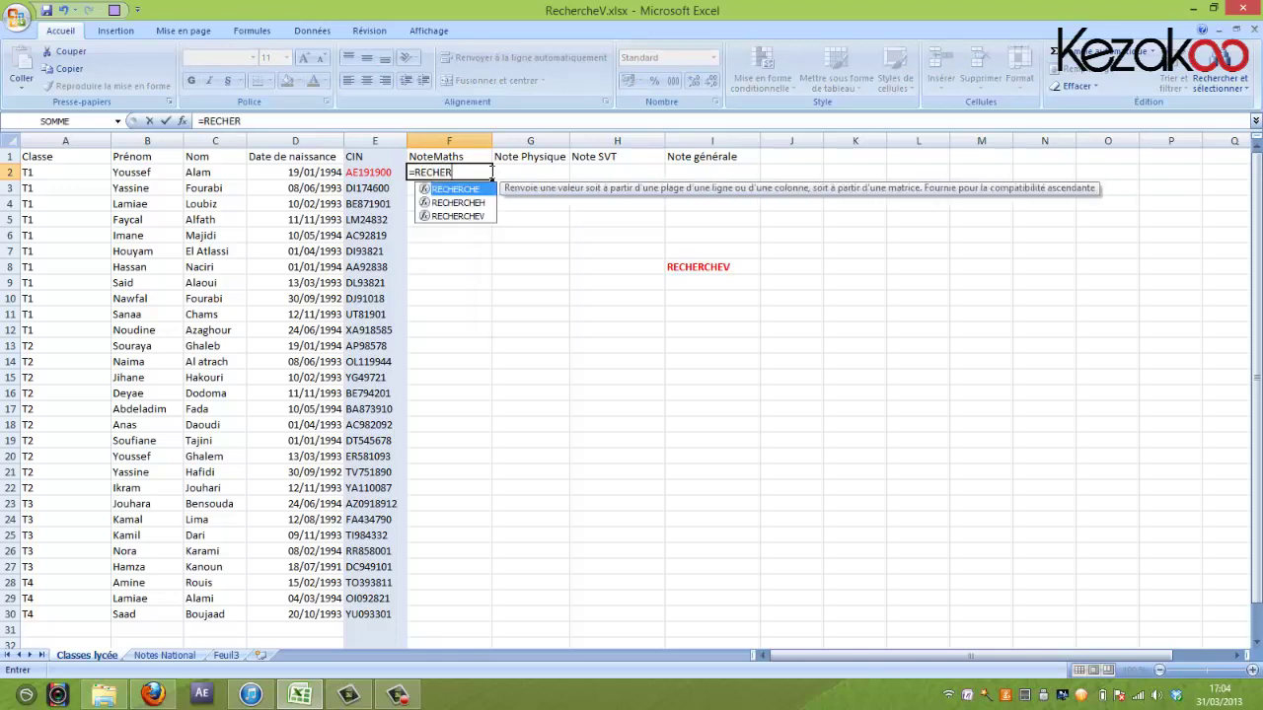
{"action": "type", "text": "CHEV("}
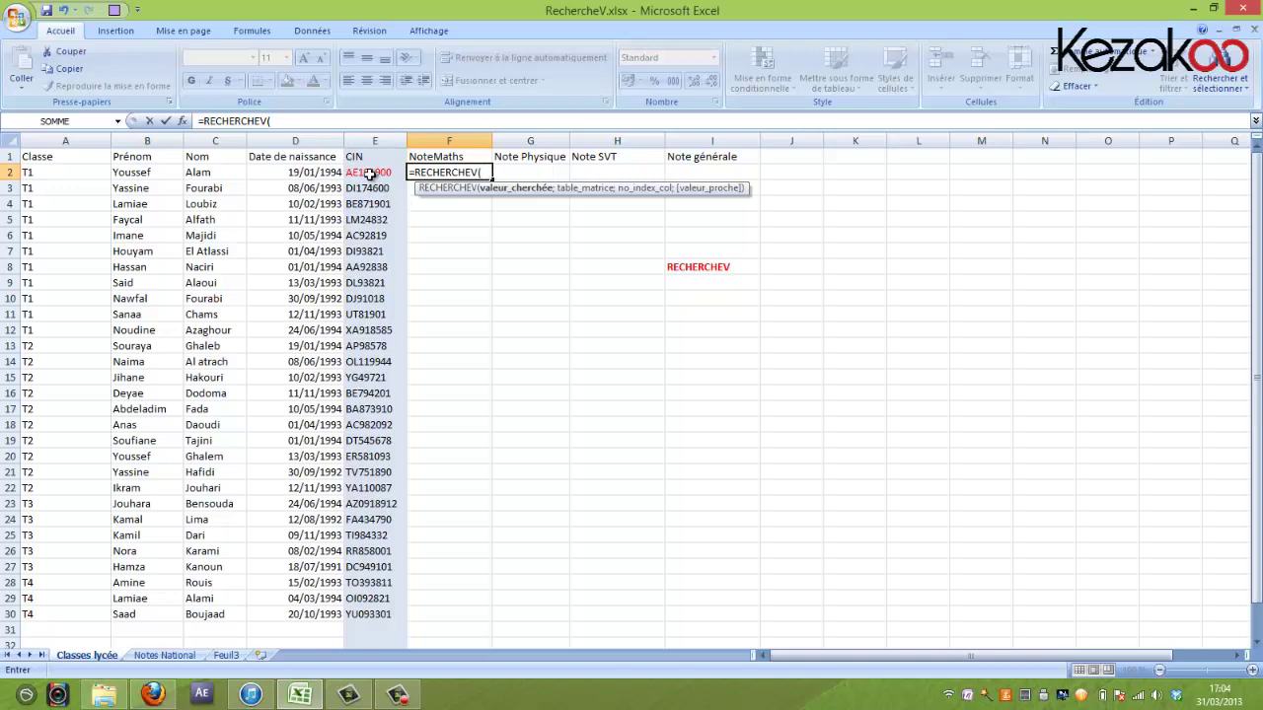
{"action": "left_click", "coordinate": [369, 175]}
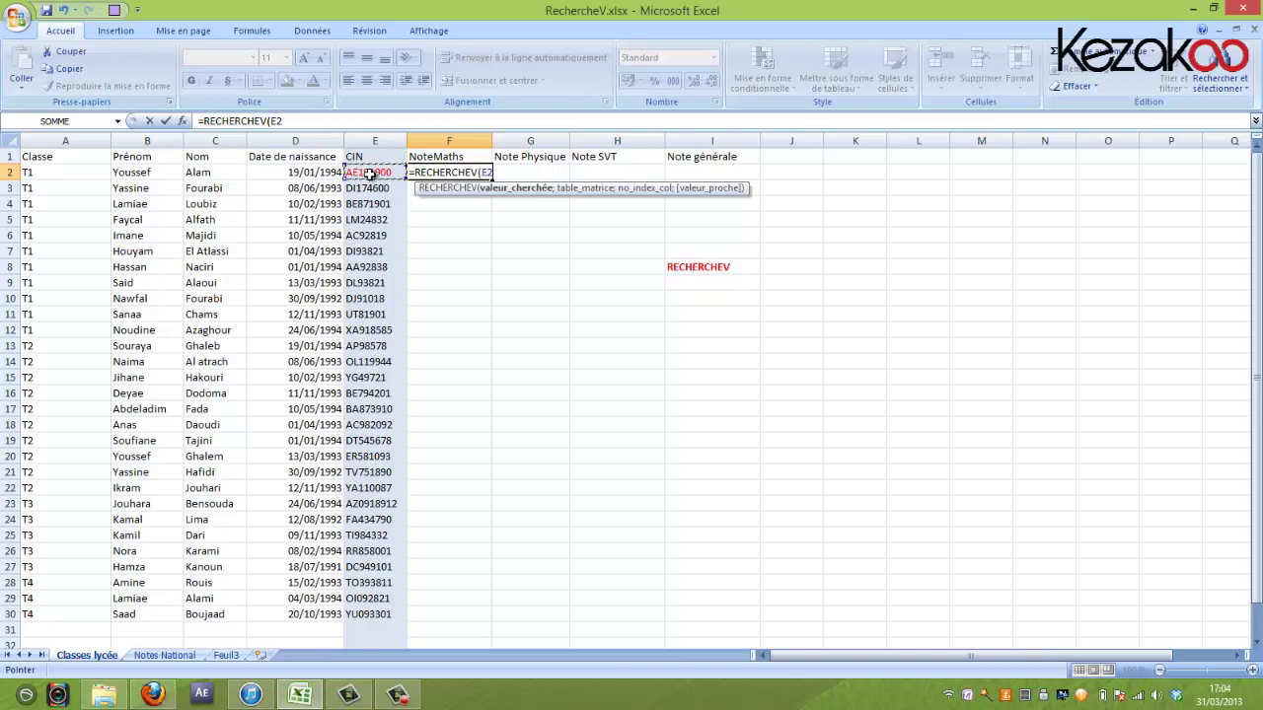
{"action": "type", "text": ";"}
{"action": "left_click", "coordinate": [170, 657]}
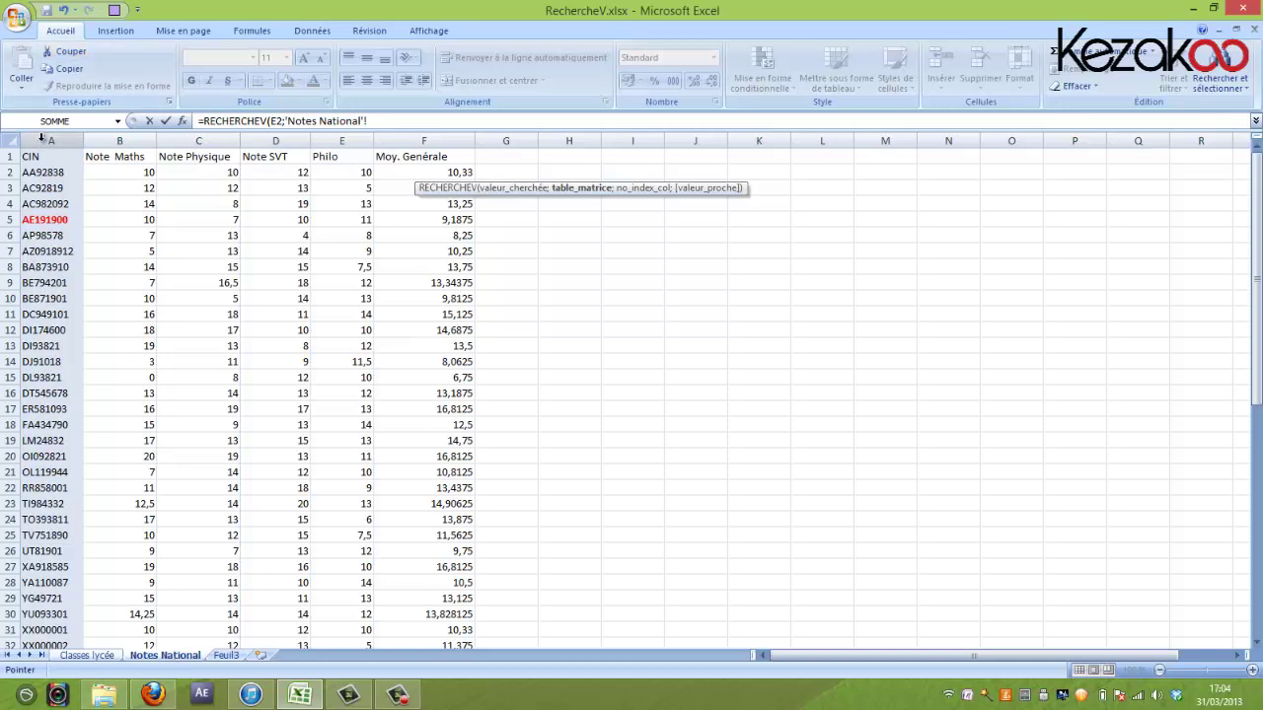
{"action": "left_click_drag", "start_coordinate": [42, 141], "coordinate": [119, 141]}
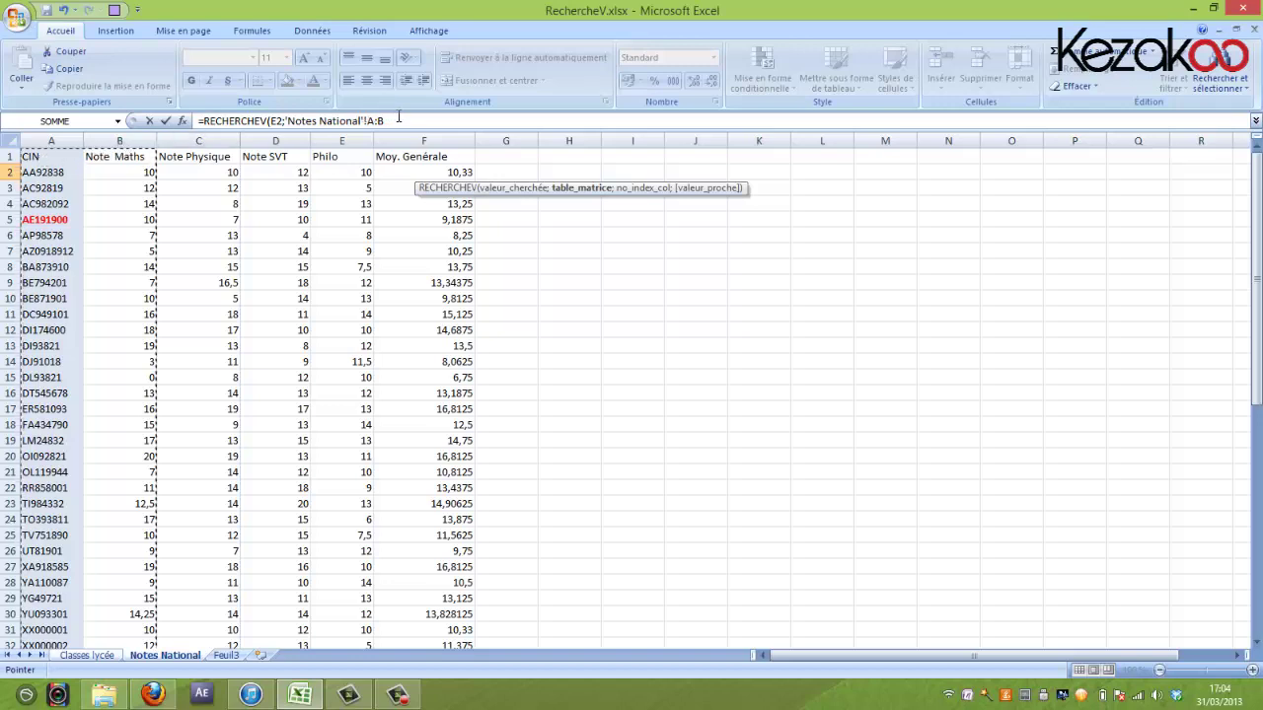
{"action": "left_click", "coordinate": [399, 118]}
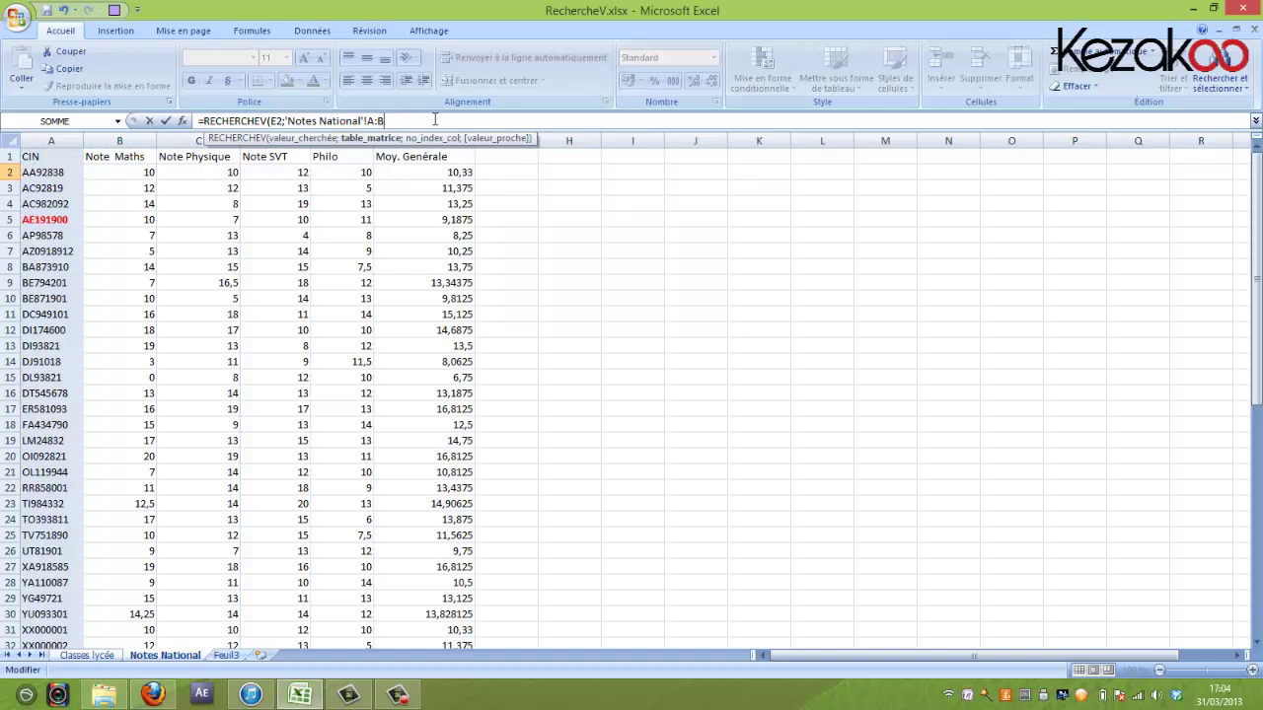
{"action": "type", "text": ";2;0"}
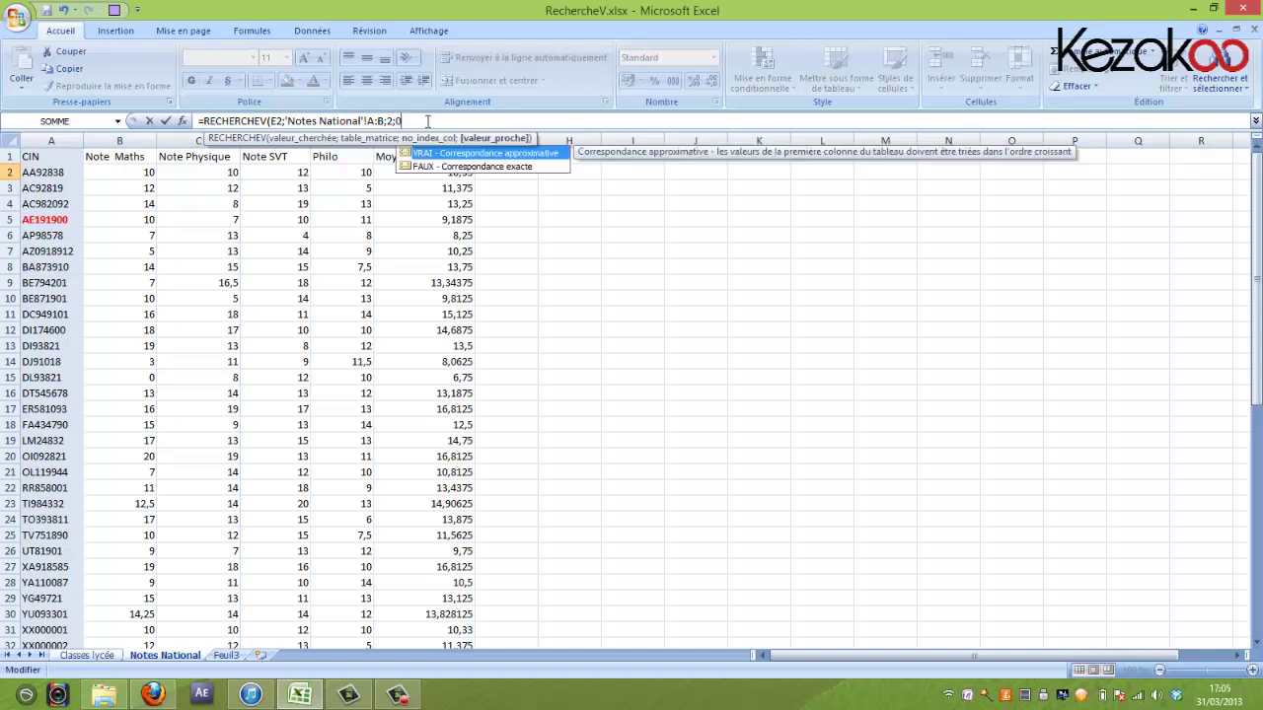
{"action": "type", "text": ")"}
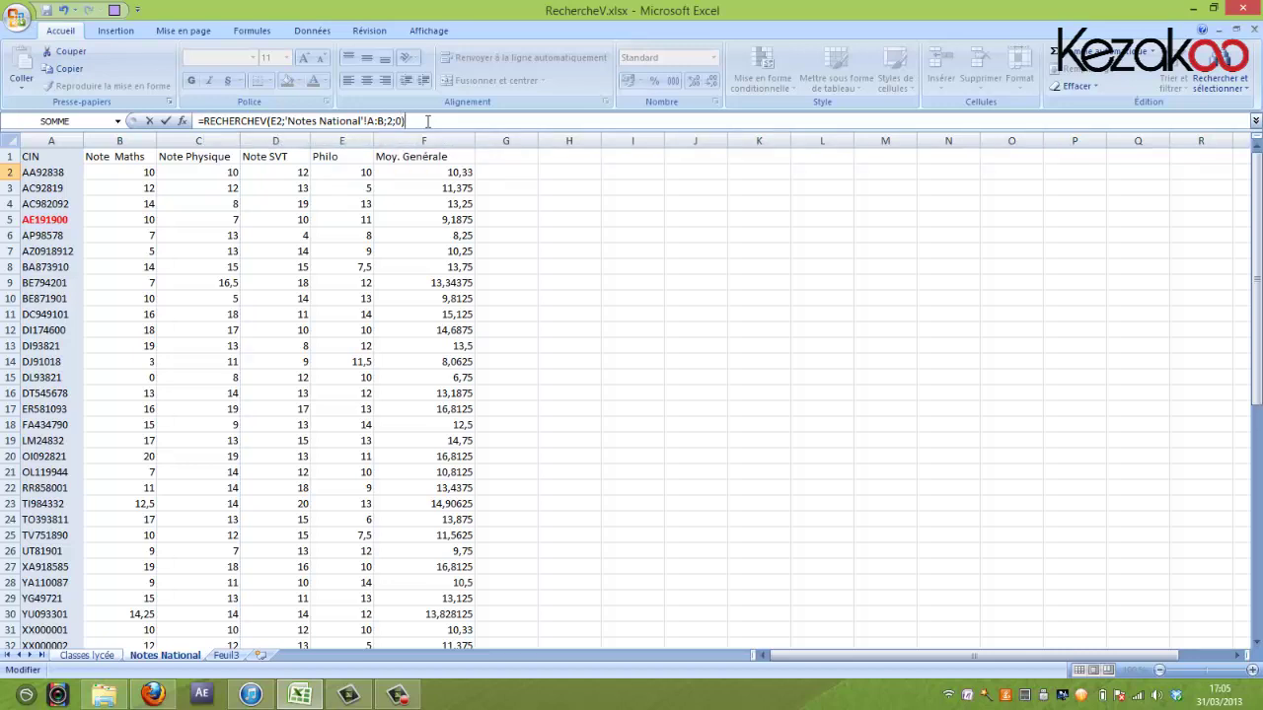
{"action": "key", "text": "Return"}
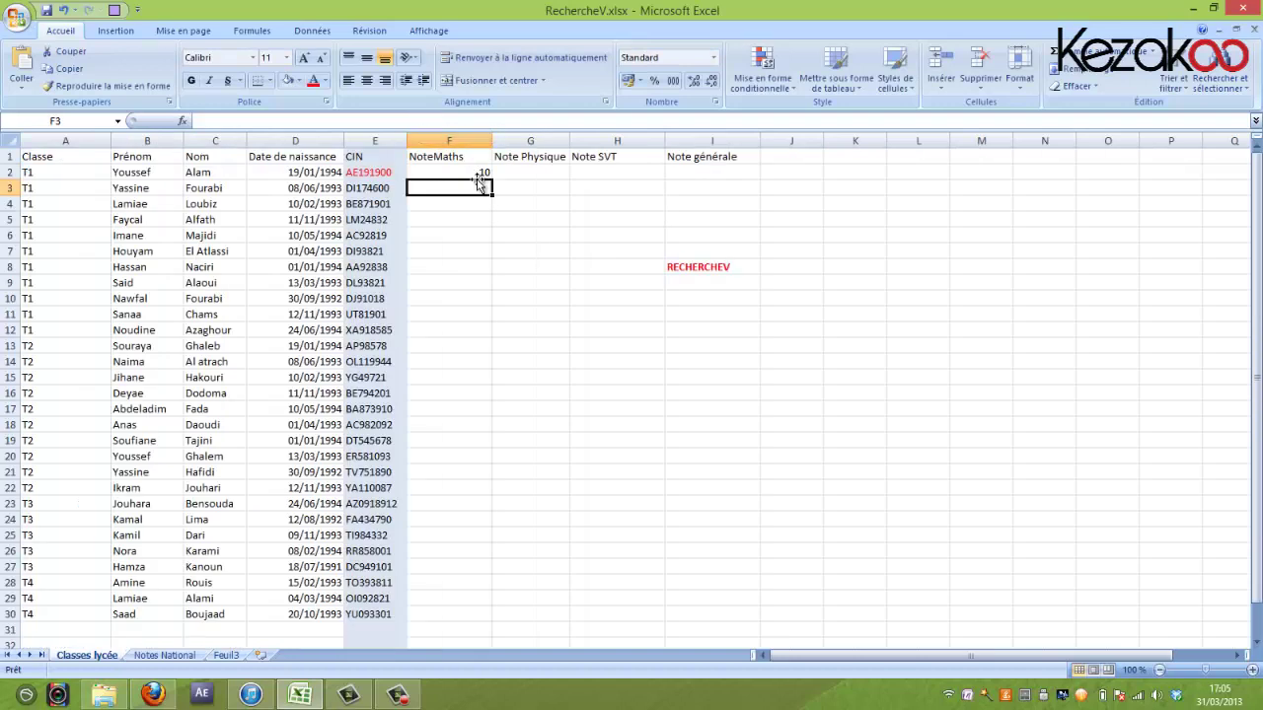
Step: Fill the F2 maths lookup down to F30 and delete the RECHERCHEV label in I8
{"action": "left_click", "coordinate": [484, 171]}
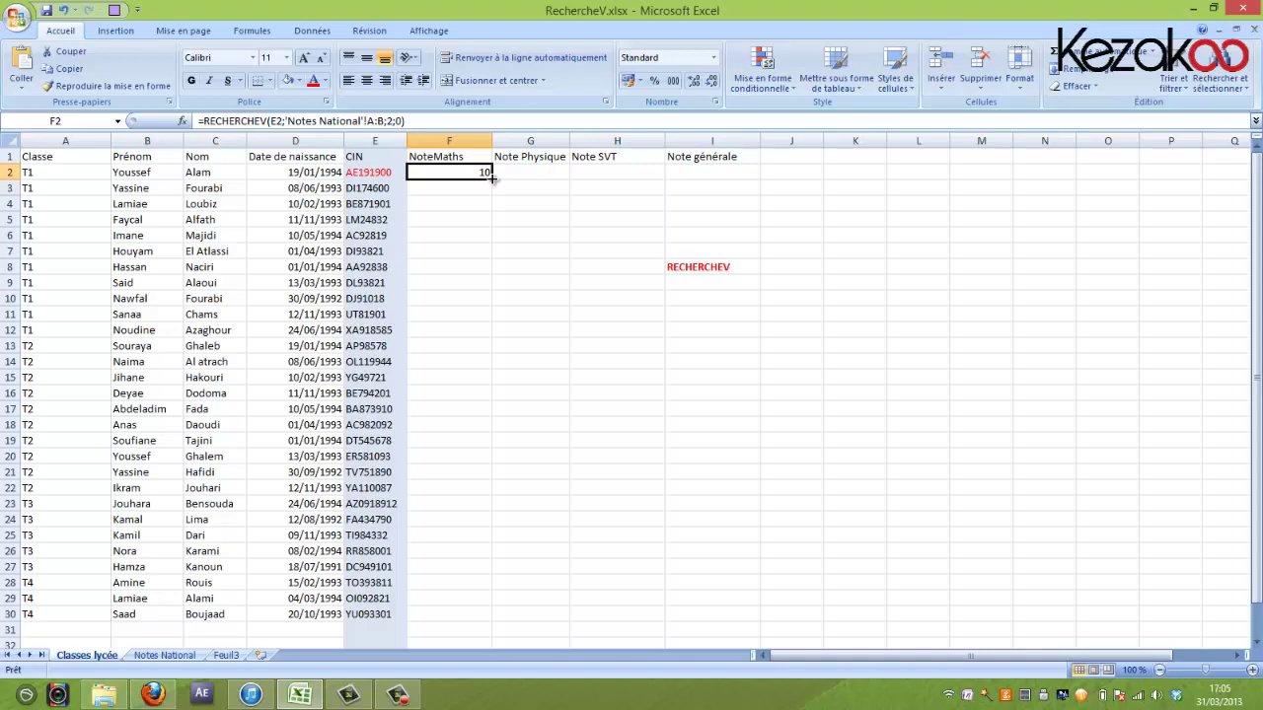
{"action": "left_click_drag", "start_coordinate": [492, 178], "coordinate": [478, 617]}
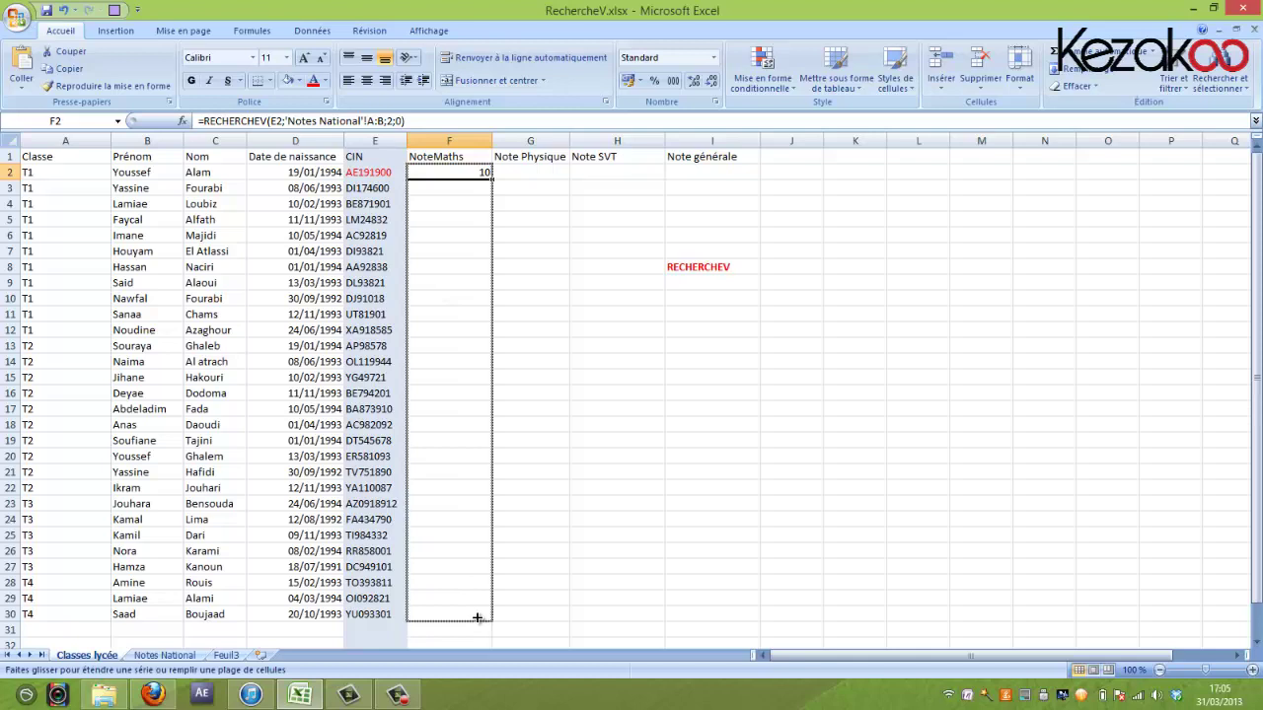
{"action": "left_click_drag", "start_coordinate": [477, 618], "coordinate": [477, 619]}
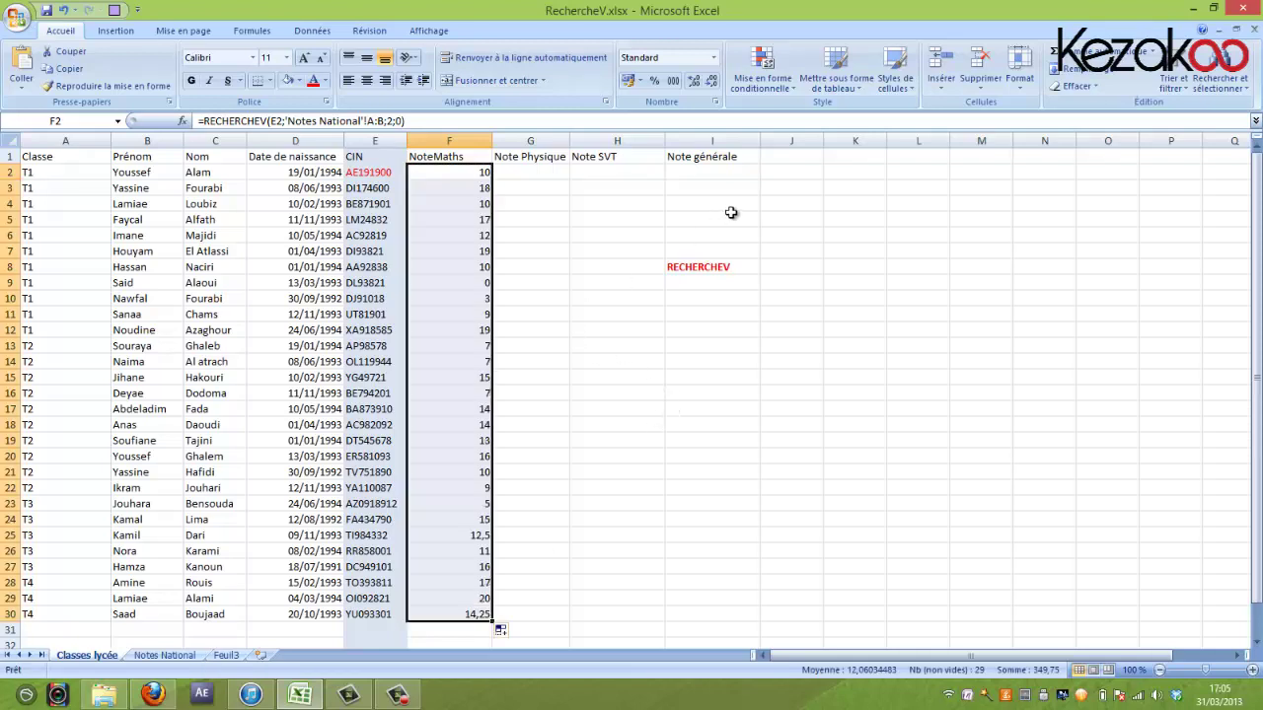
{"action": "left_click", "coordinate": [700, 266]}
{"action": "key", "text": "Delete"}
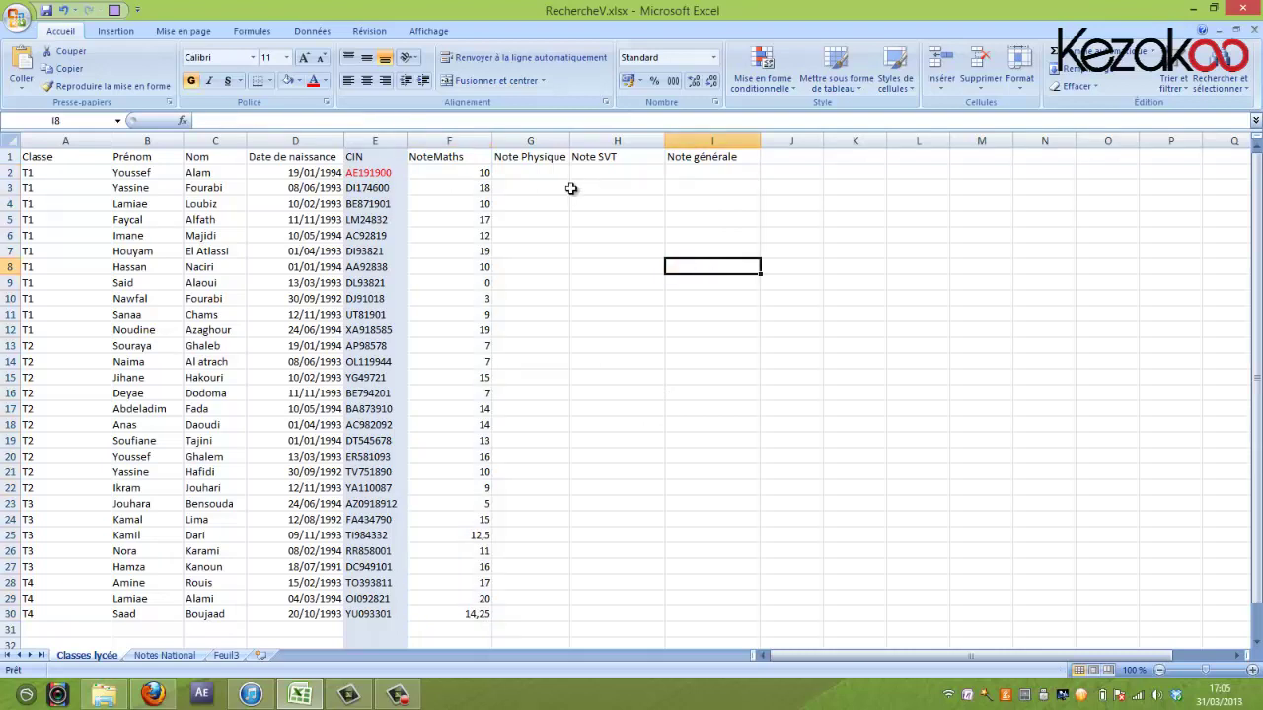
Step: Enter =RECHERCHEV(E2;'Notes National'!A:C;3;0) in G2 and copy it down to G30
{"action": "left_click", "coordinate": [535, 171]}
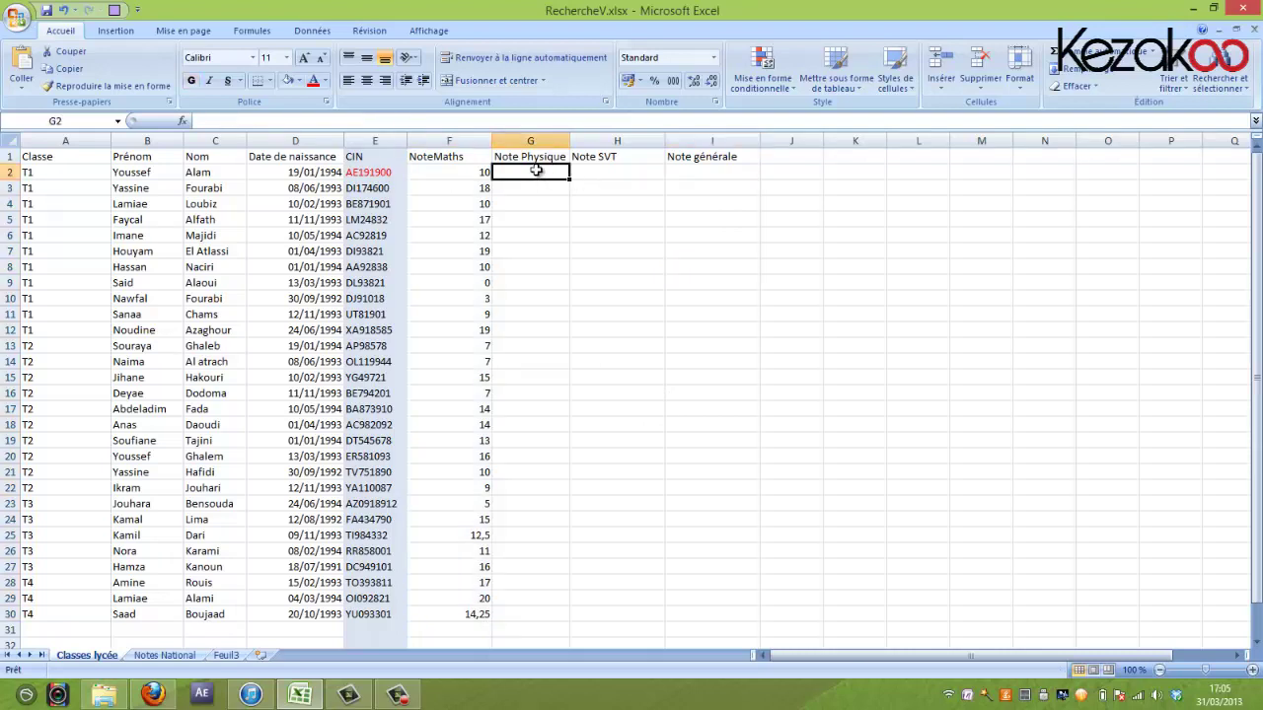
{"action": "type", "text": "="}
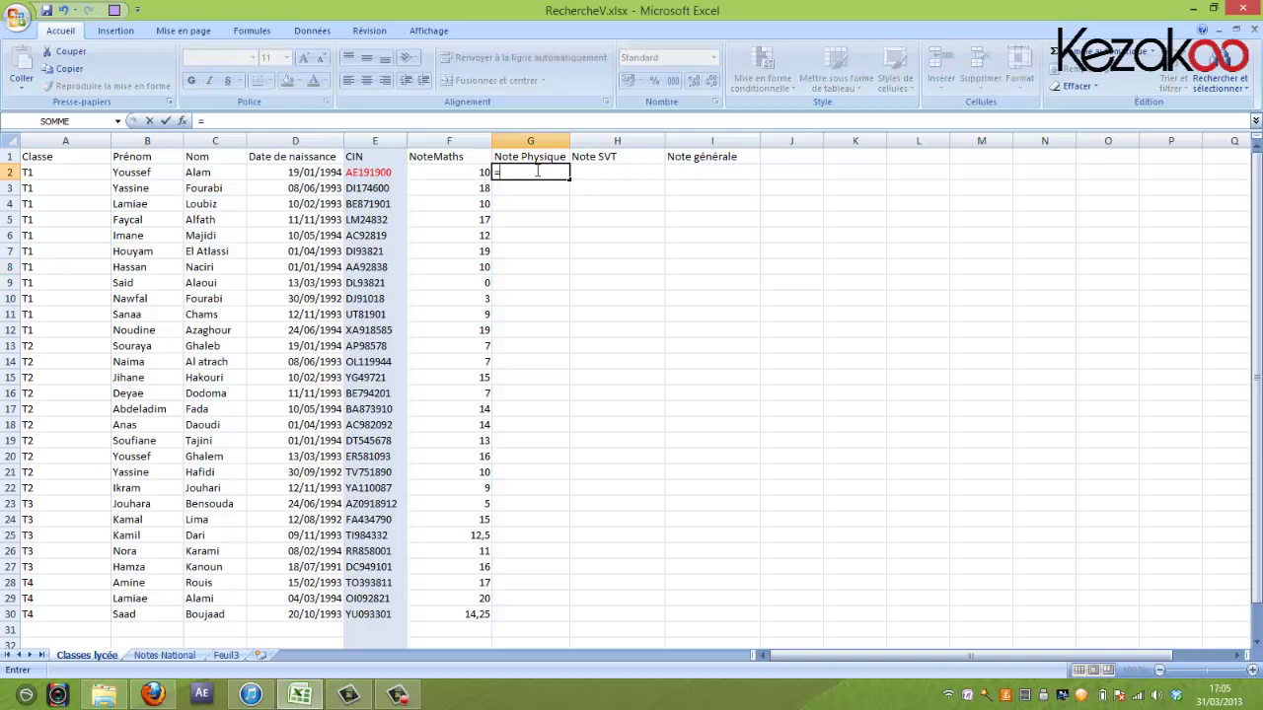
{"action": "type", "text": "Recherche"}
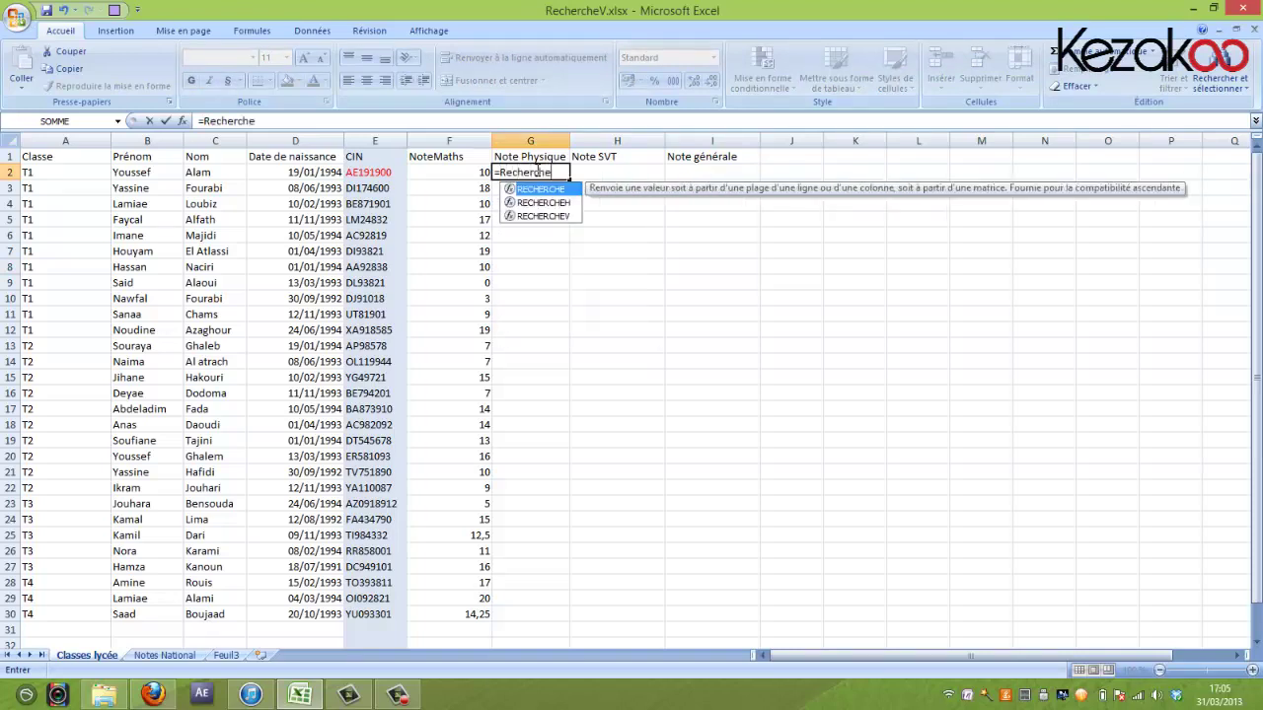
{"action": "type", "text": "v("}
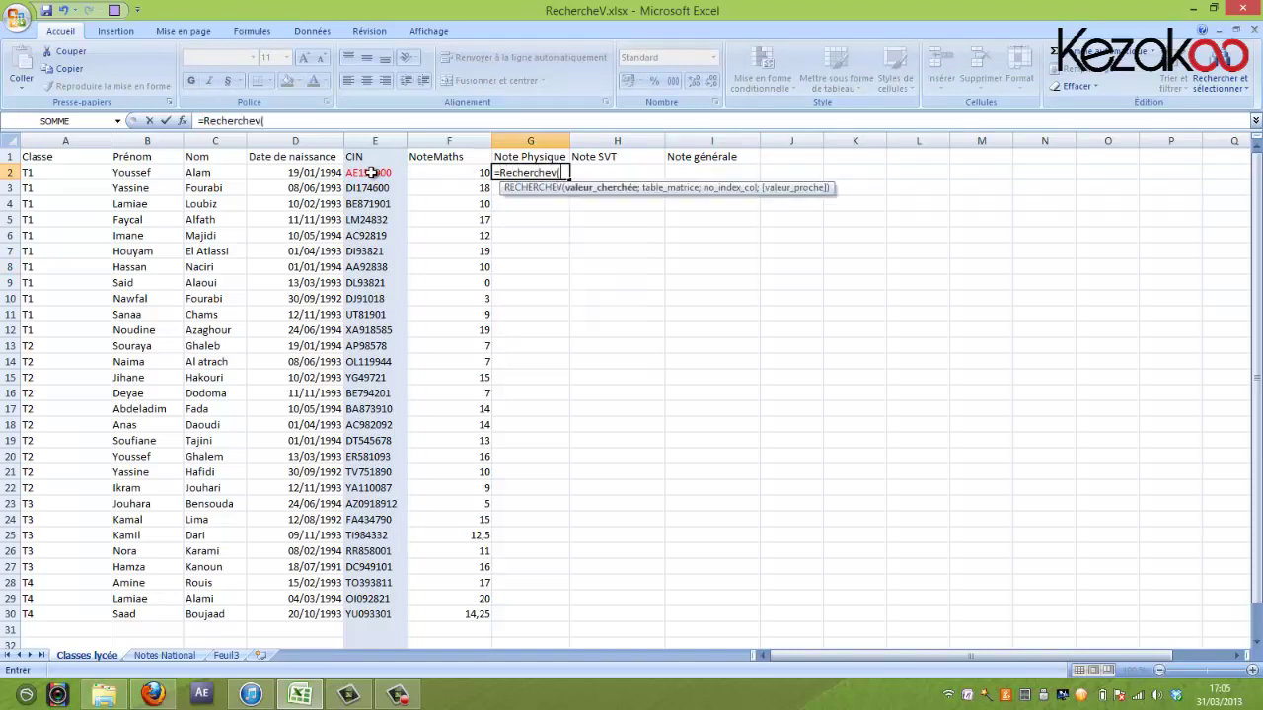
{"action": "left_click", "coordinate": [371, 172]}
{"action": "type", "text": ";"}
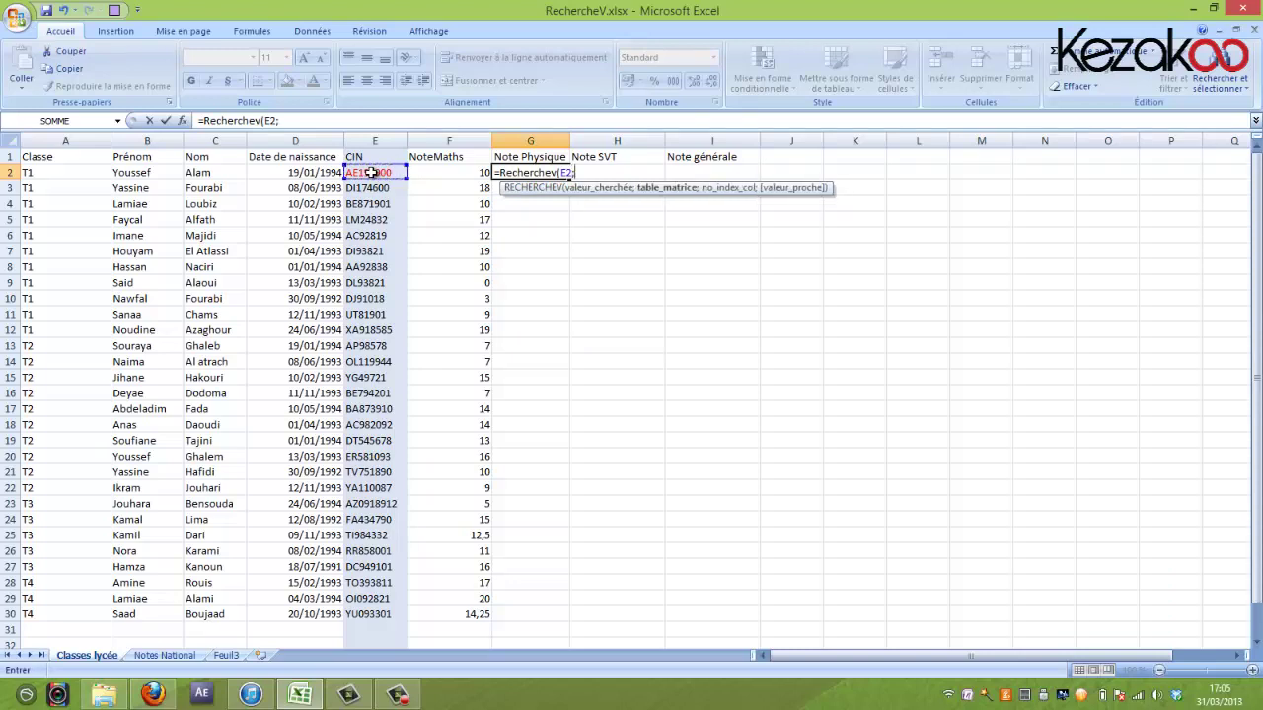
{"action": "left_click", "coordinate": [173, 654]}
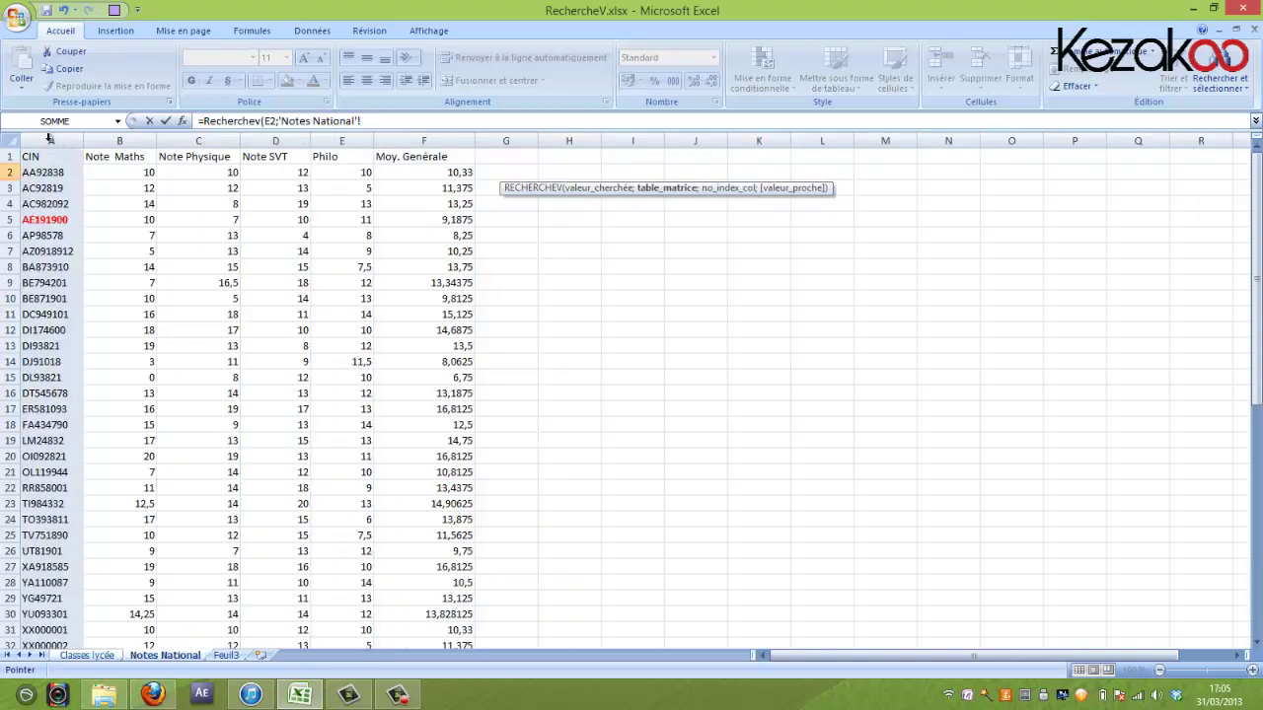
{"action": "left_click_drag", "start_coordinate": [48, 139], "coordinate": [185, 141]}
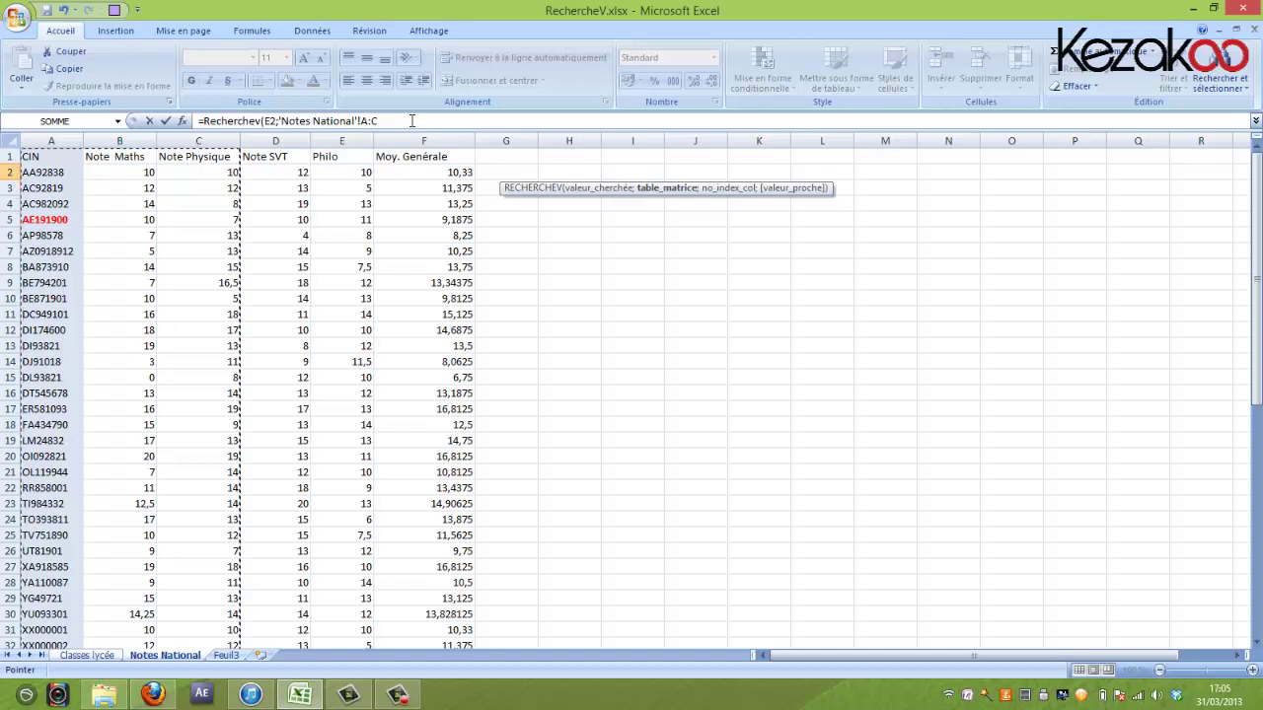
{"action": "type", "text": ";3"}
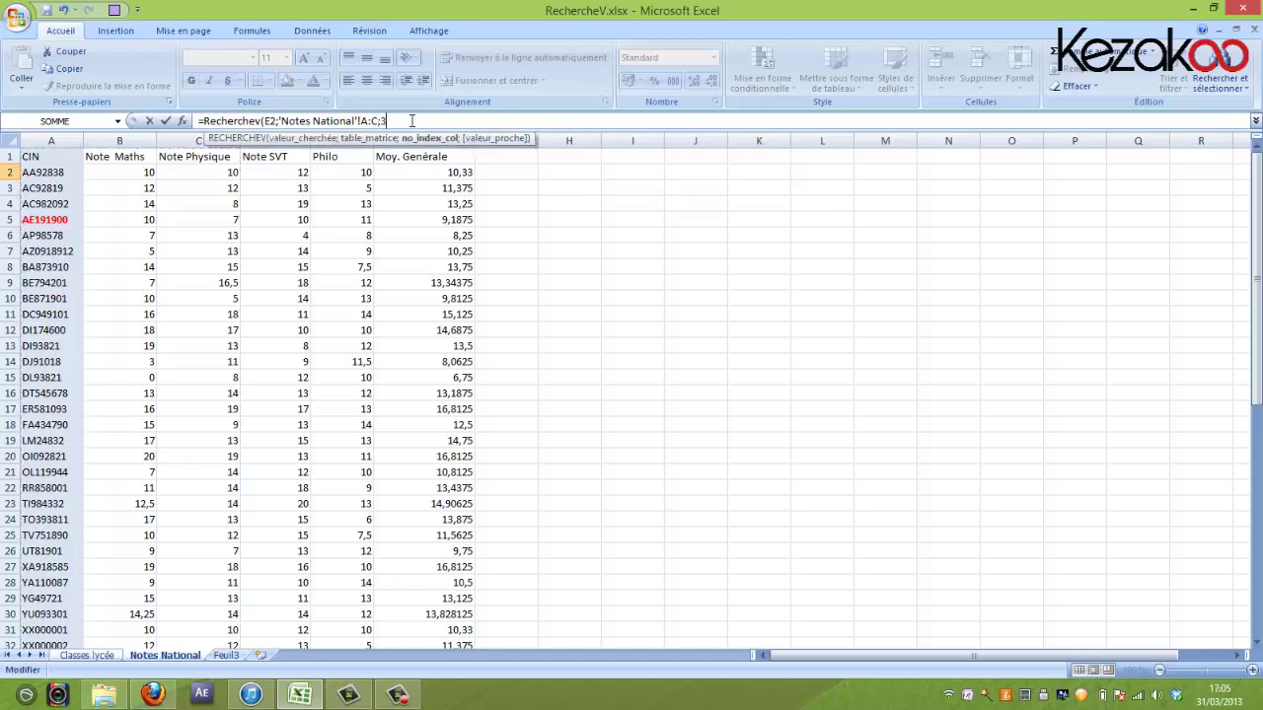
{"action": "type", "text": ";"}
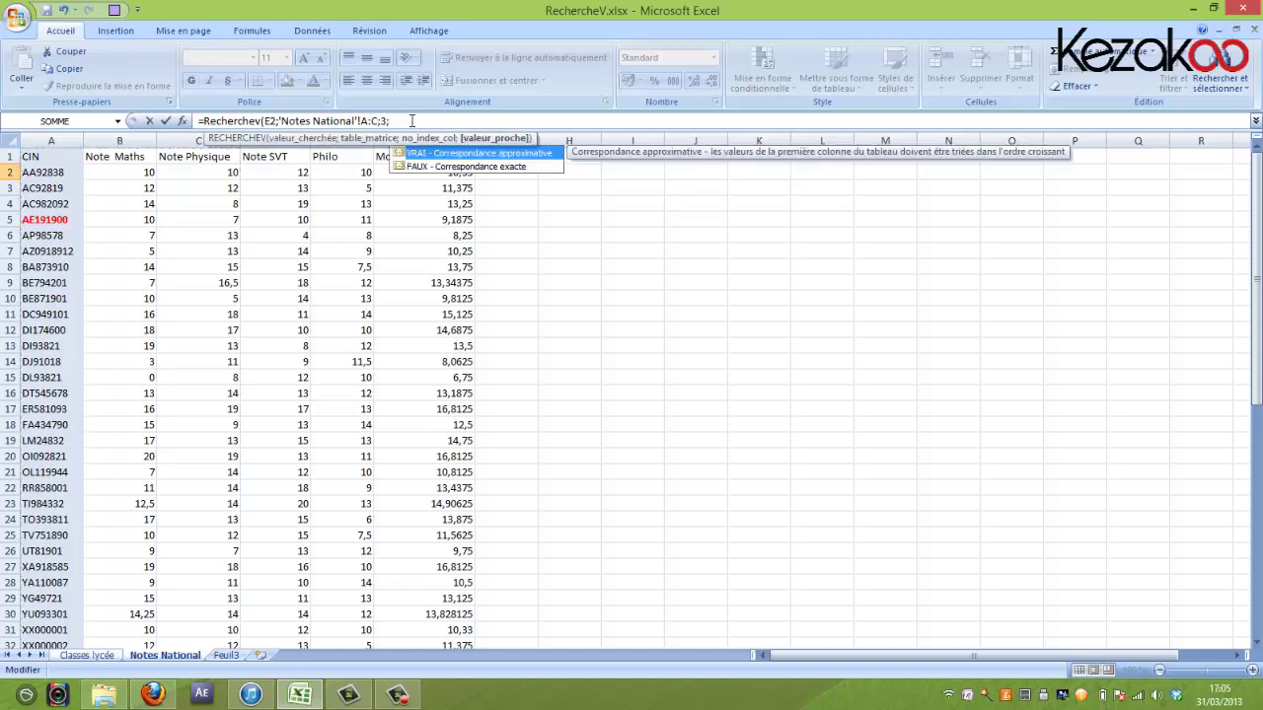
{"action": "type", "text": "0)"}
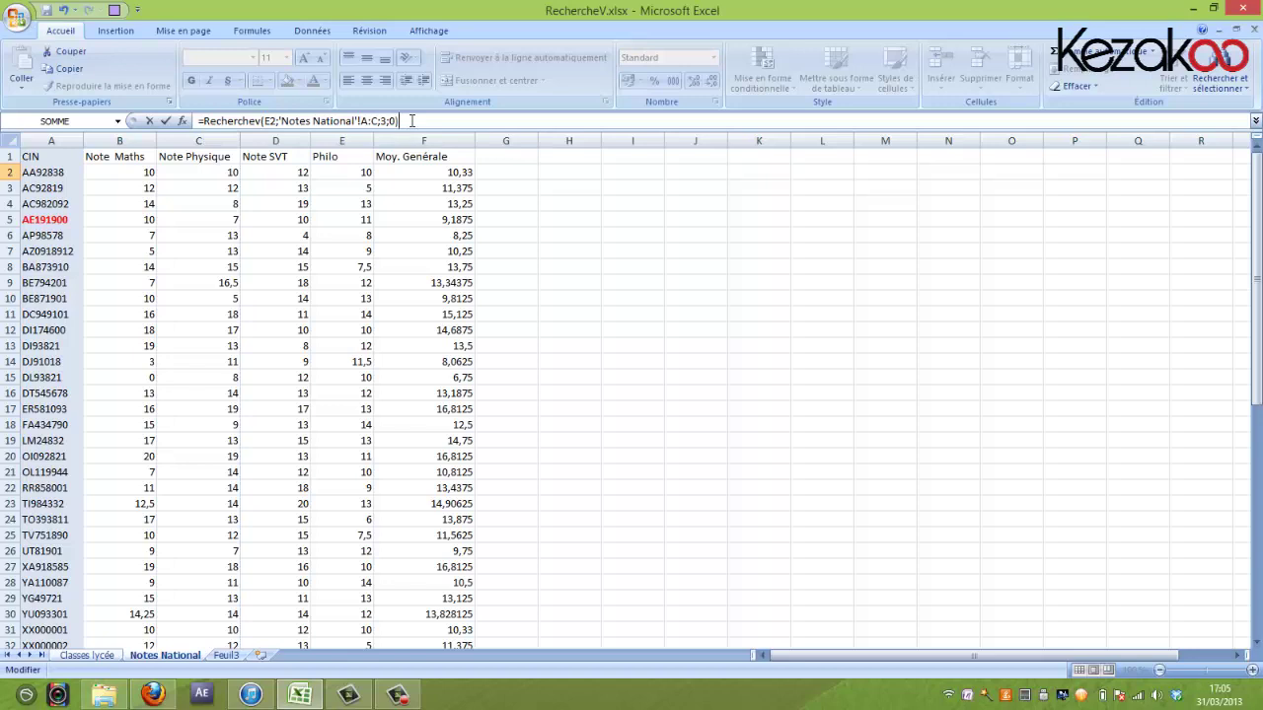
{"action": "key", "text": "Return"}
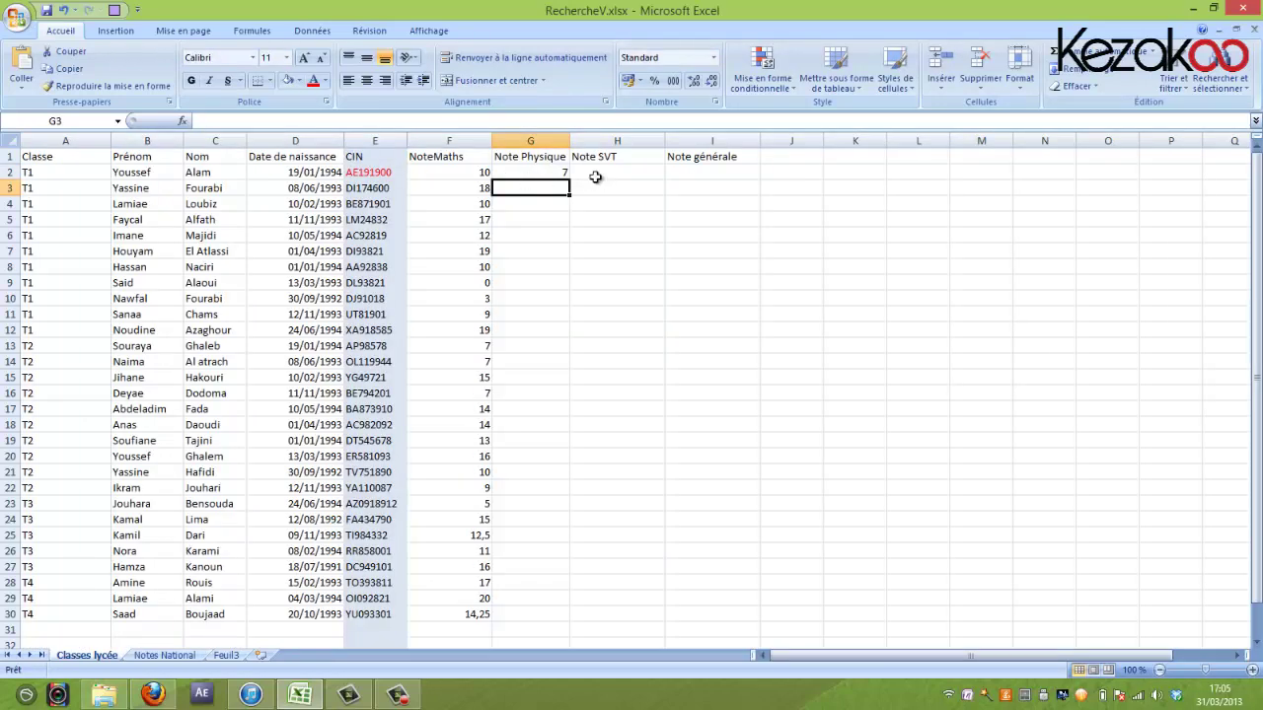
{"action": "left_click", "coordinate": [564, 171]}
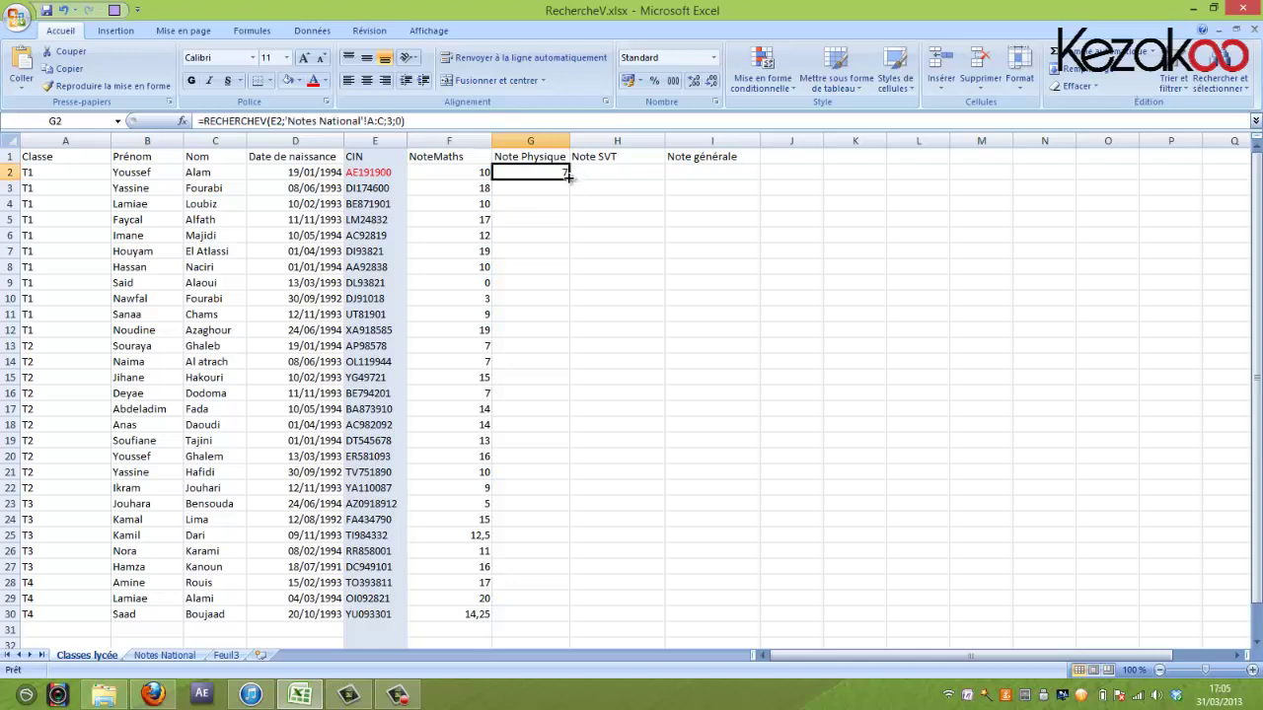
{"action": "double_click", "coordinate": [568, 179]}
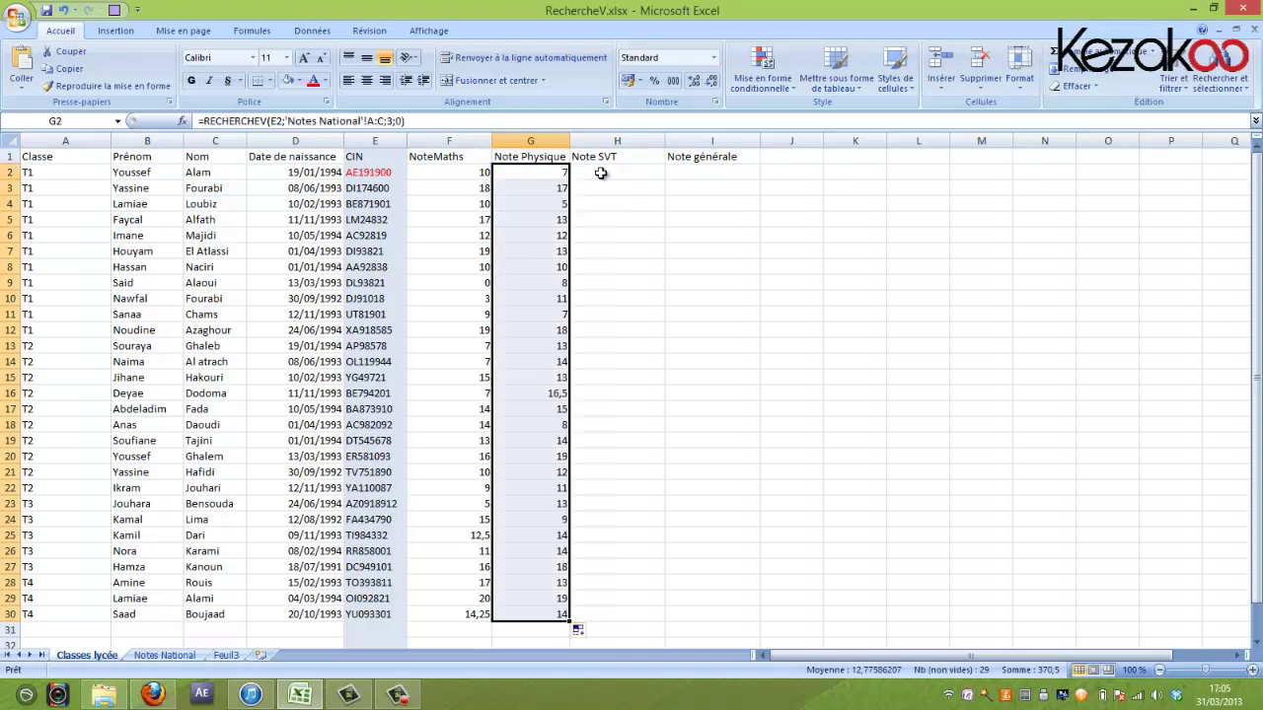
{"action": "double_click", "coordinate": [602, 173]}
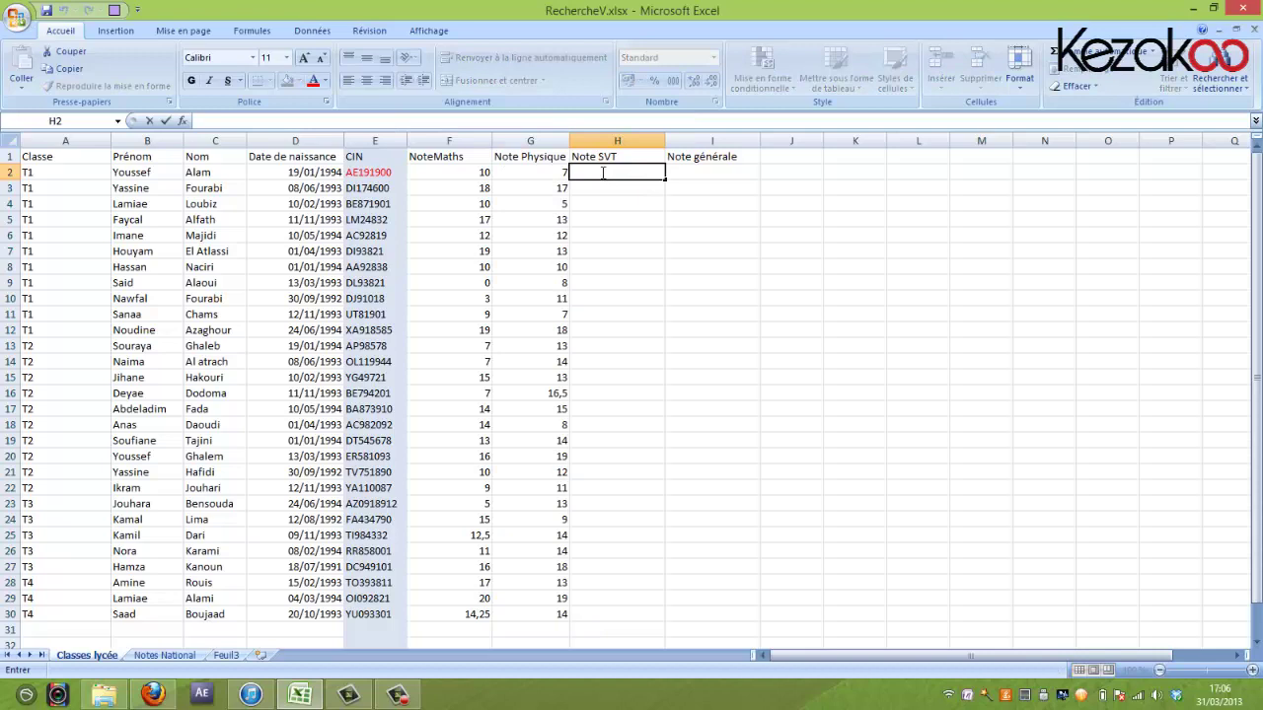
Step: Enter =RECHERCHEV(E2;'Notes National'!A:D;4;0) in H2 and copy it down to H30
{"action": "type", "text": "=R"}
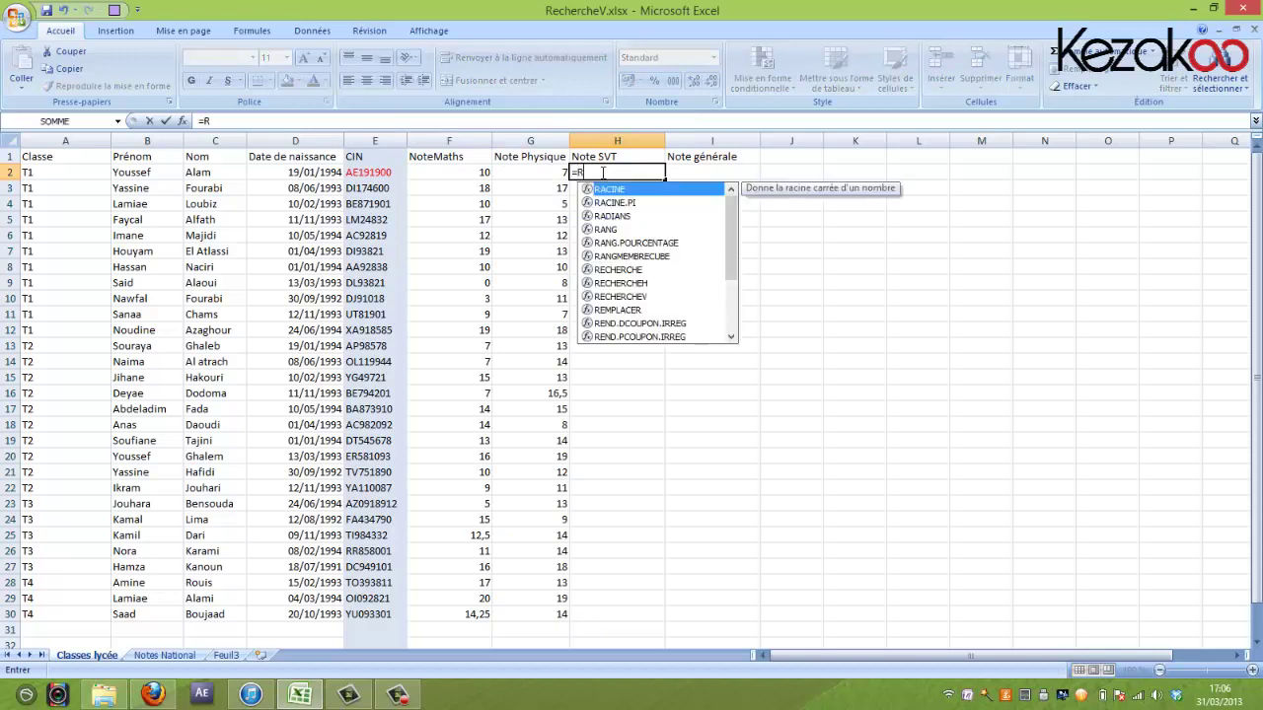
{"action": "type", "text": "echerchev("}
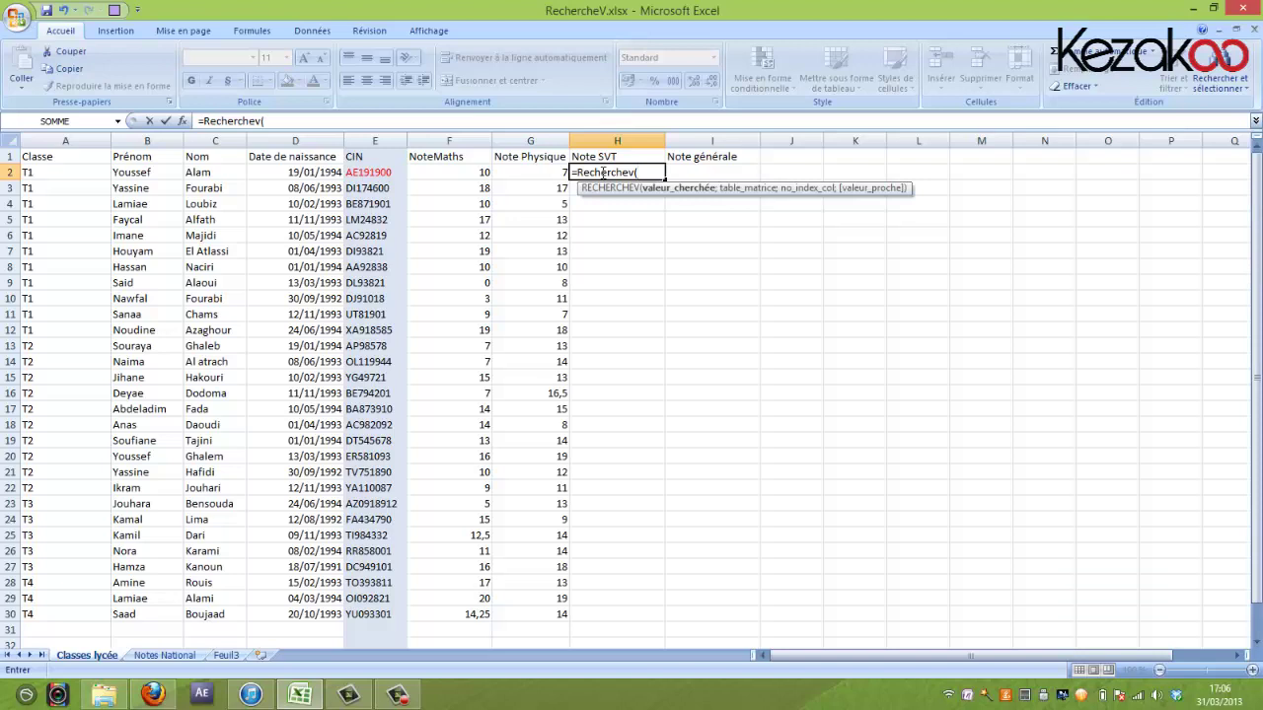
{"action": "type", "text": "E2;"}
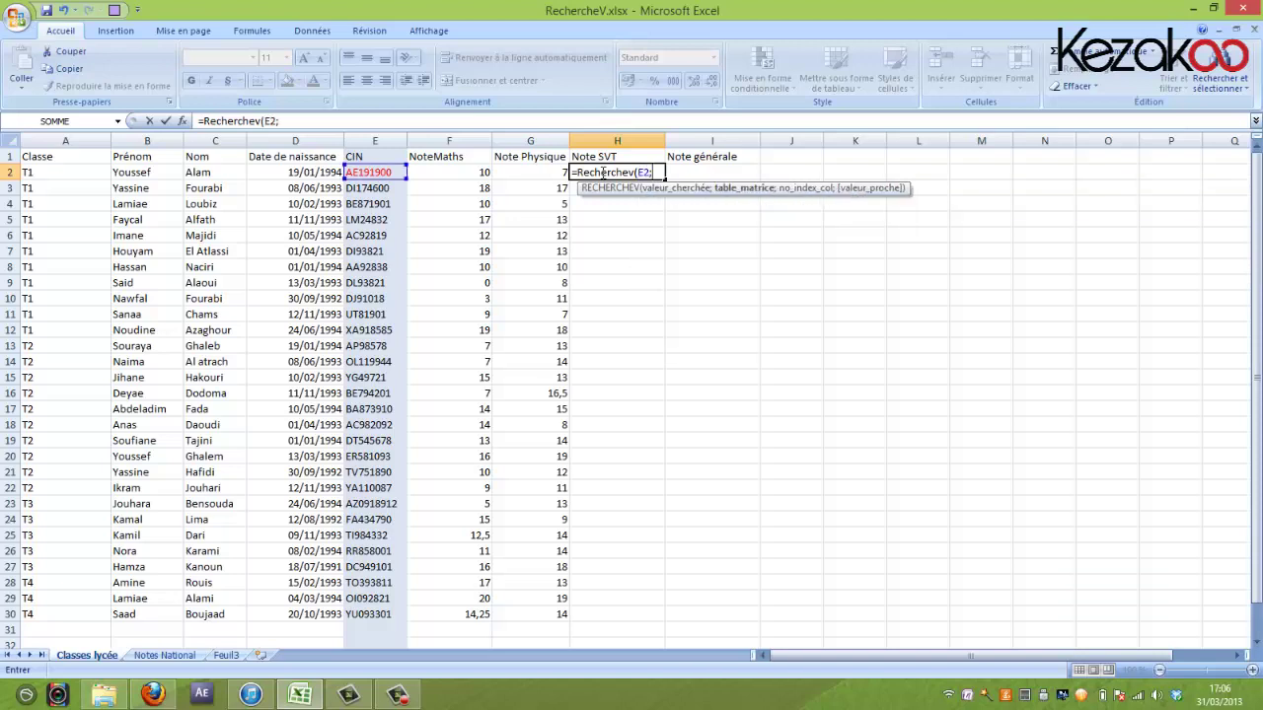
{"action": "left_click", "coordinate": [172, 660]}
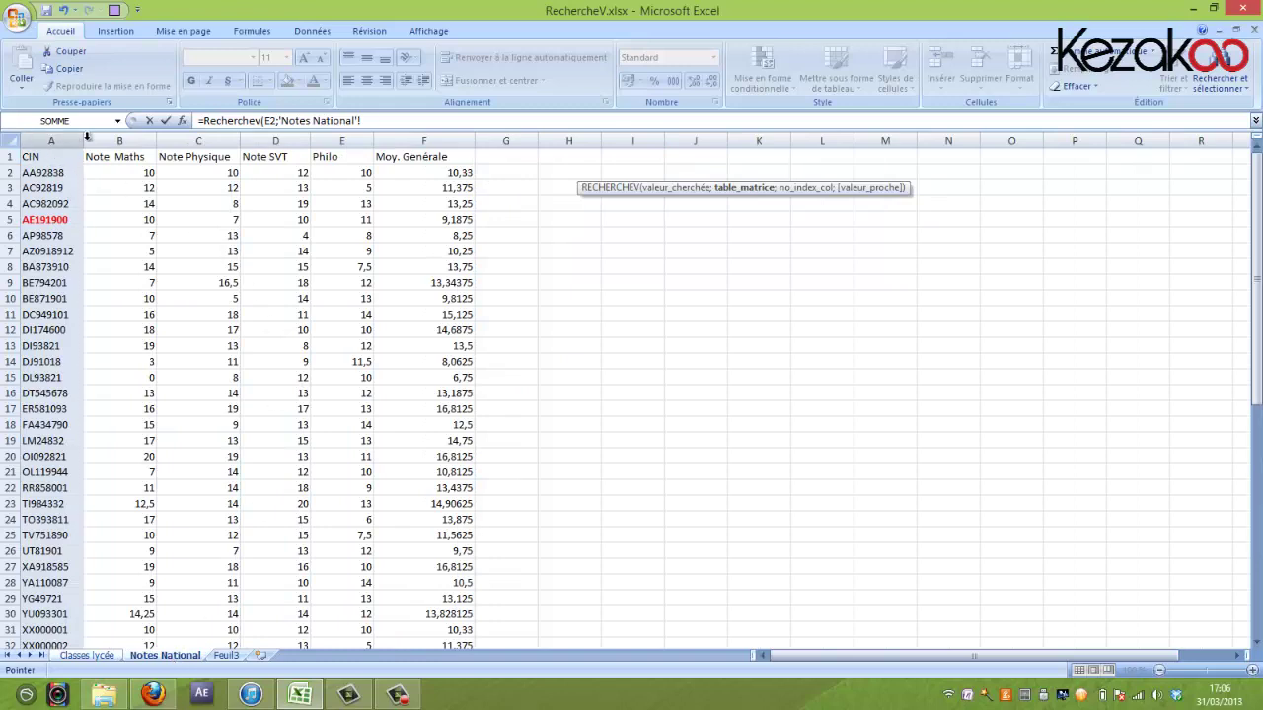
{"action": "left_click_drag", "start_coordinate": [51, 141], "coordinate": [277, 141]}
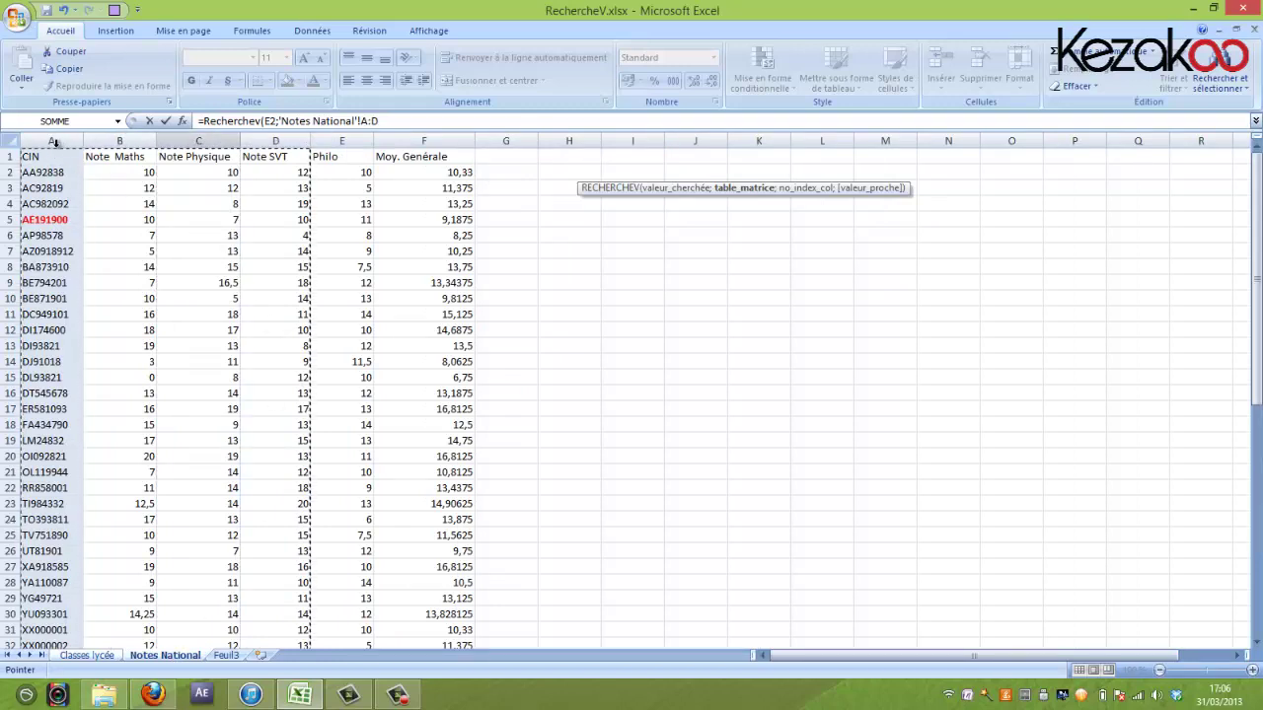
{"action": "left_click", "coordinate": [422, 124]}
{"action": "type", "text": ";"}
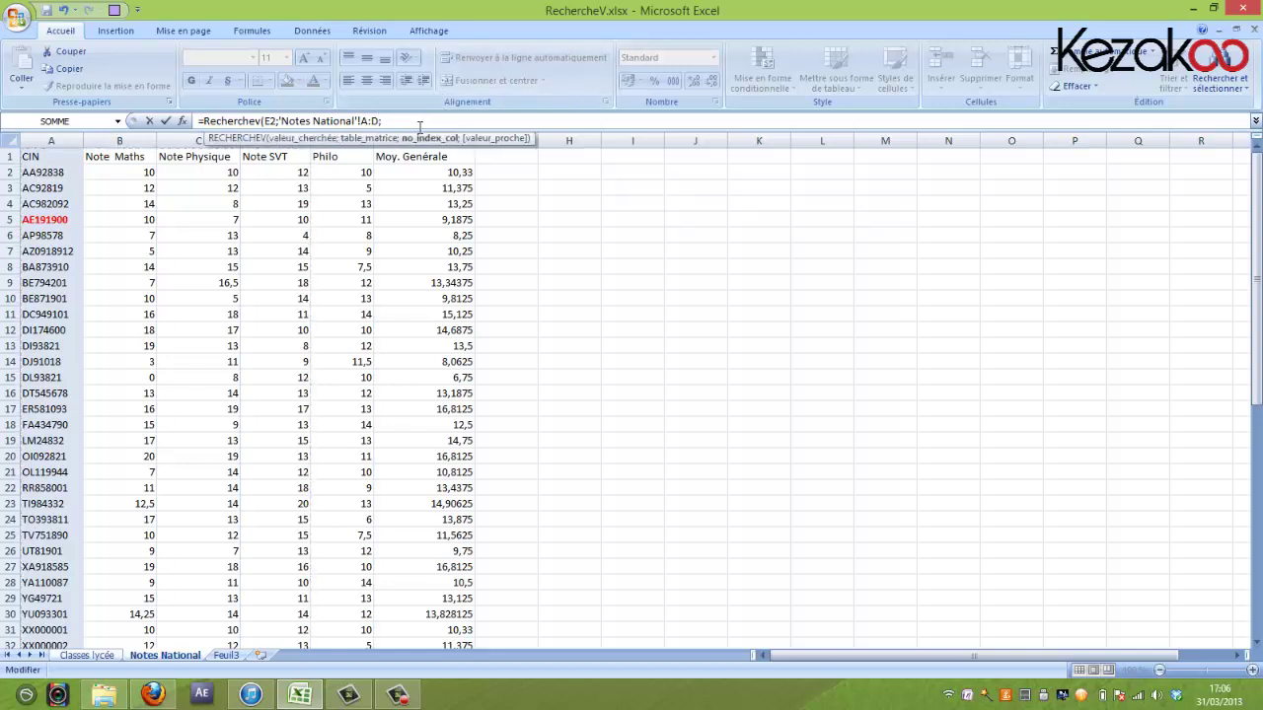
{"action": "type", "text": "4;"}
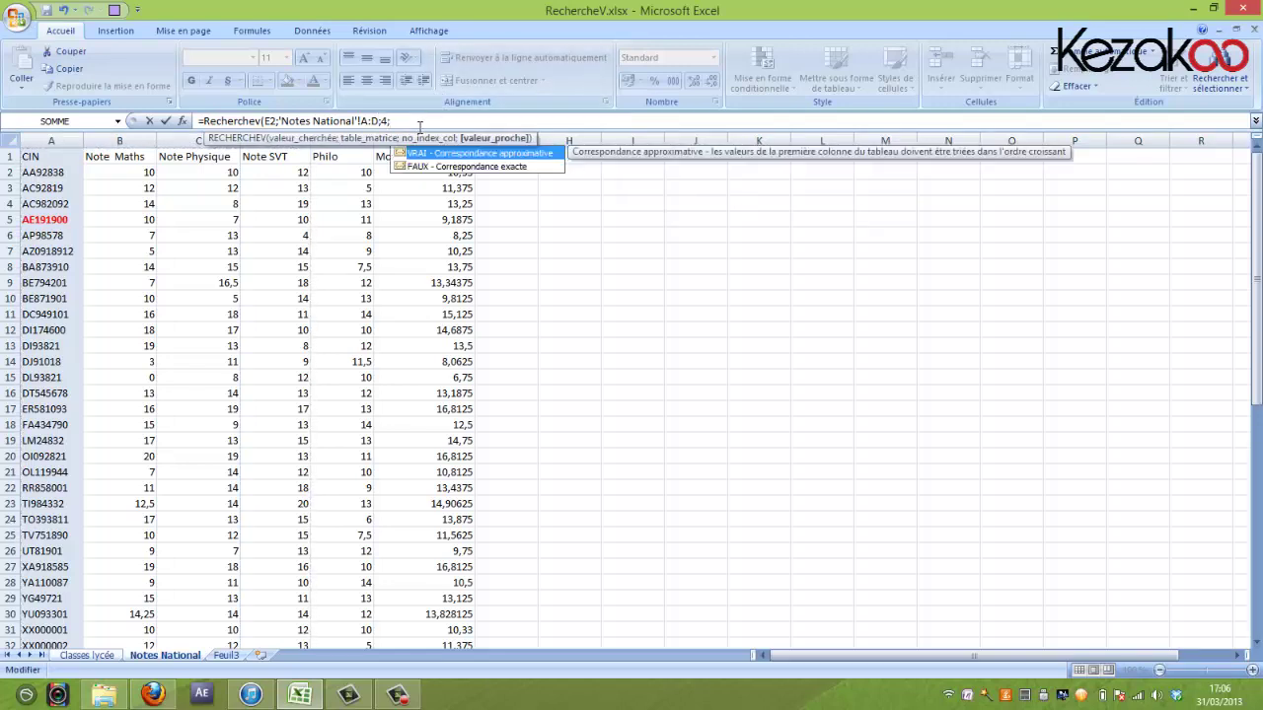
{"action": "type", "text": "0)"}
{"action": "key", "text": "Return"}
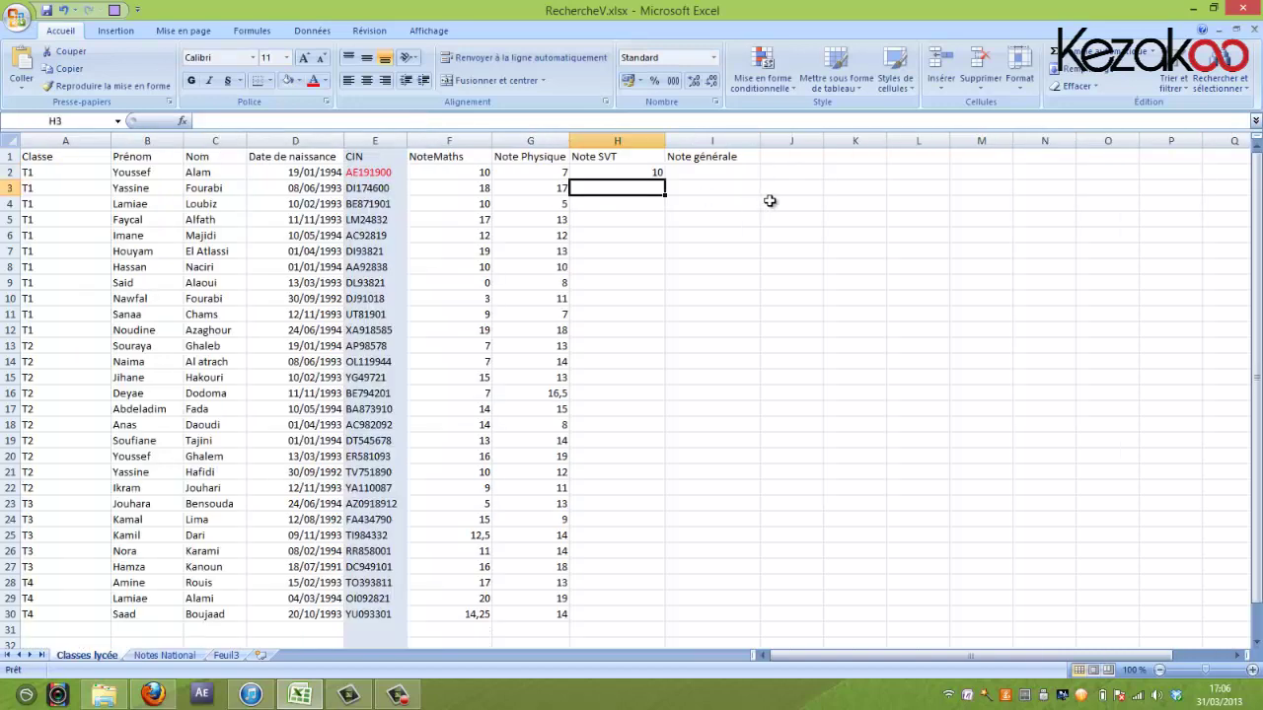
{"action": "left_click", "coordinate": [645, 172]}
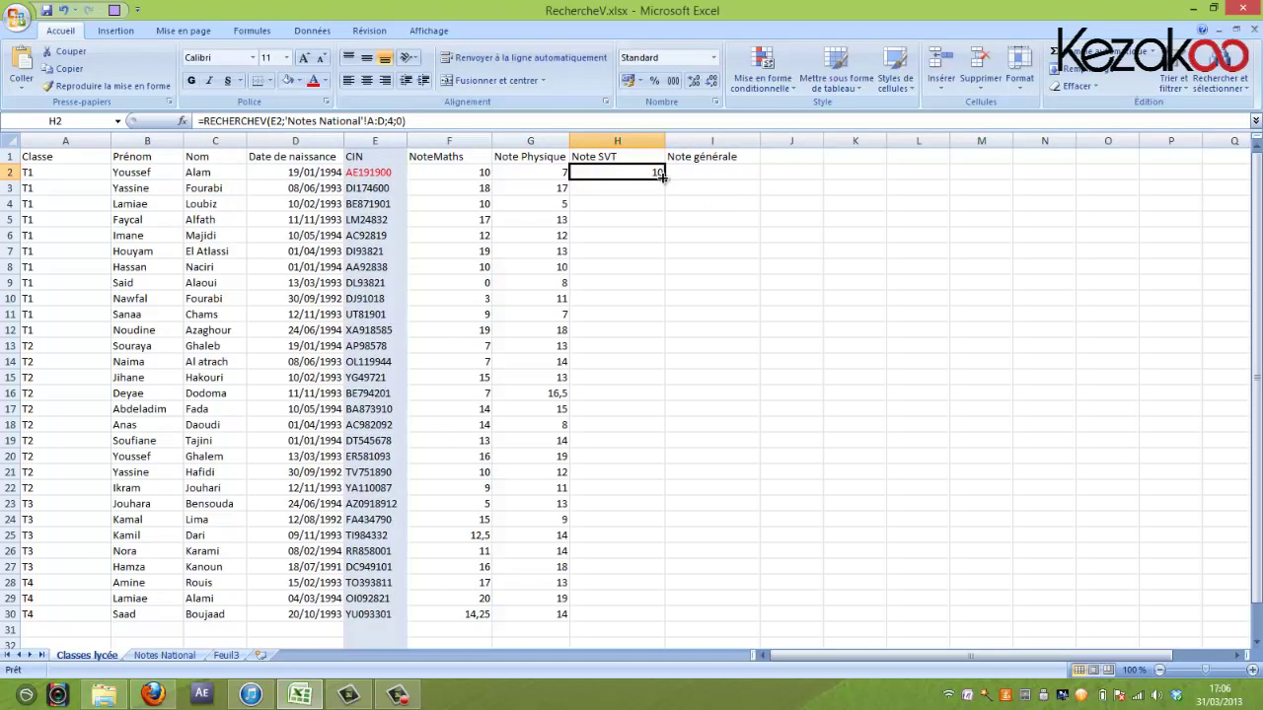
{"action": "double_click", "coordinate": [664, 178]}
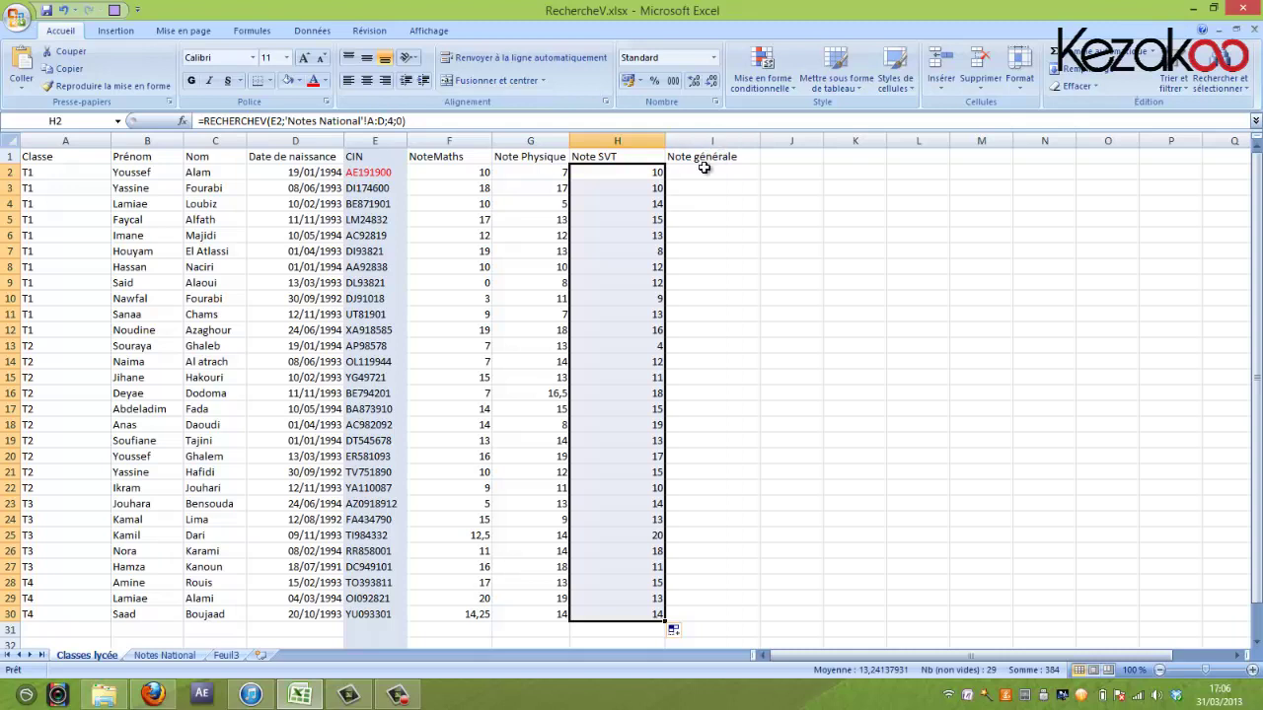
{"action": "left_click", "coordinate": [701, 172]}
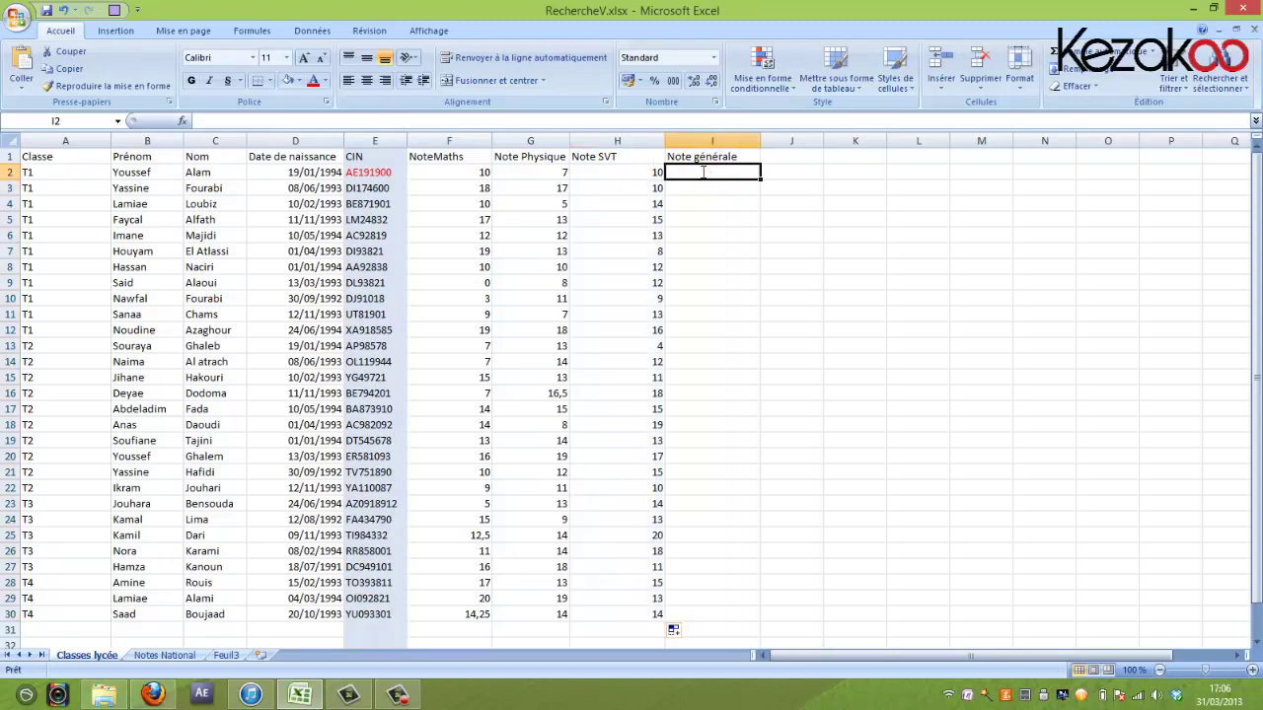
Step: Enter =RECHERCHEV(E2;'Notes National'!A:F;6;0) in I2, returning 9,1875
{"action": "type", "text": "="}
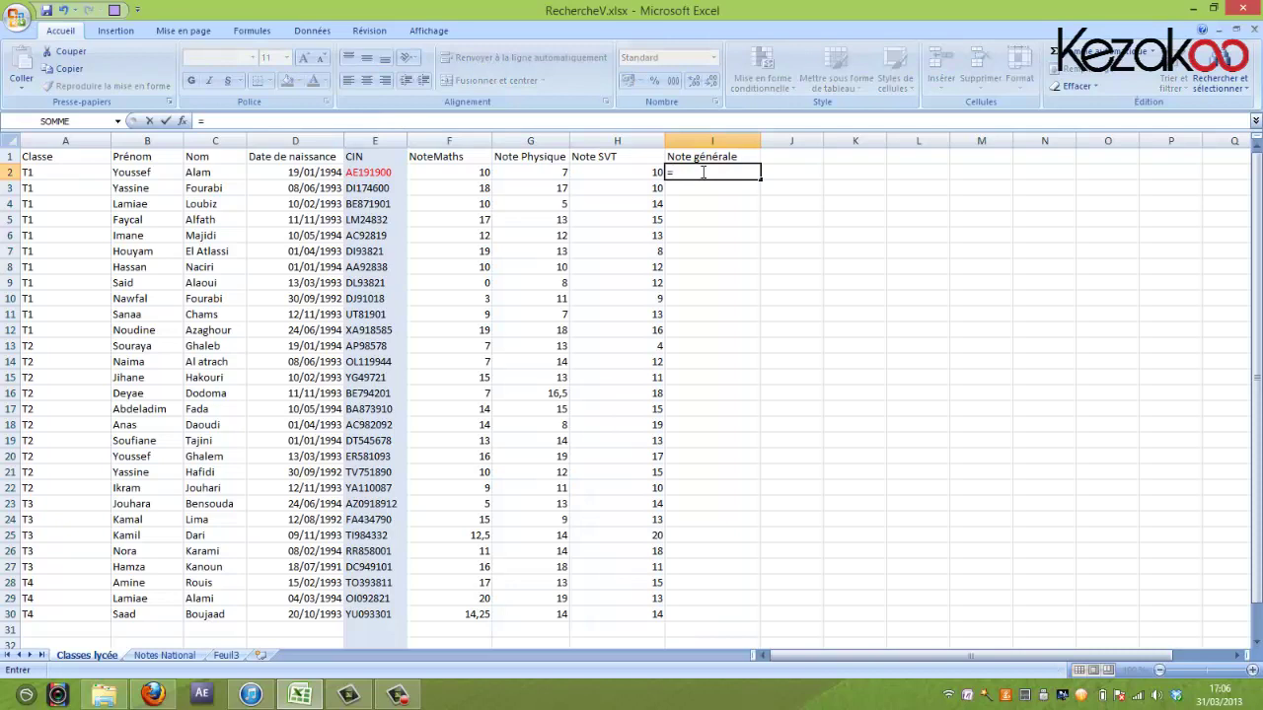
{"action": "type", "text": "R"}
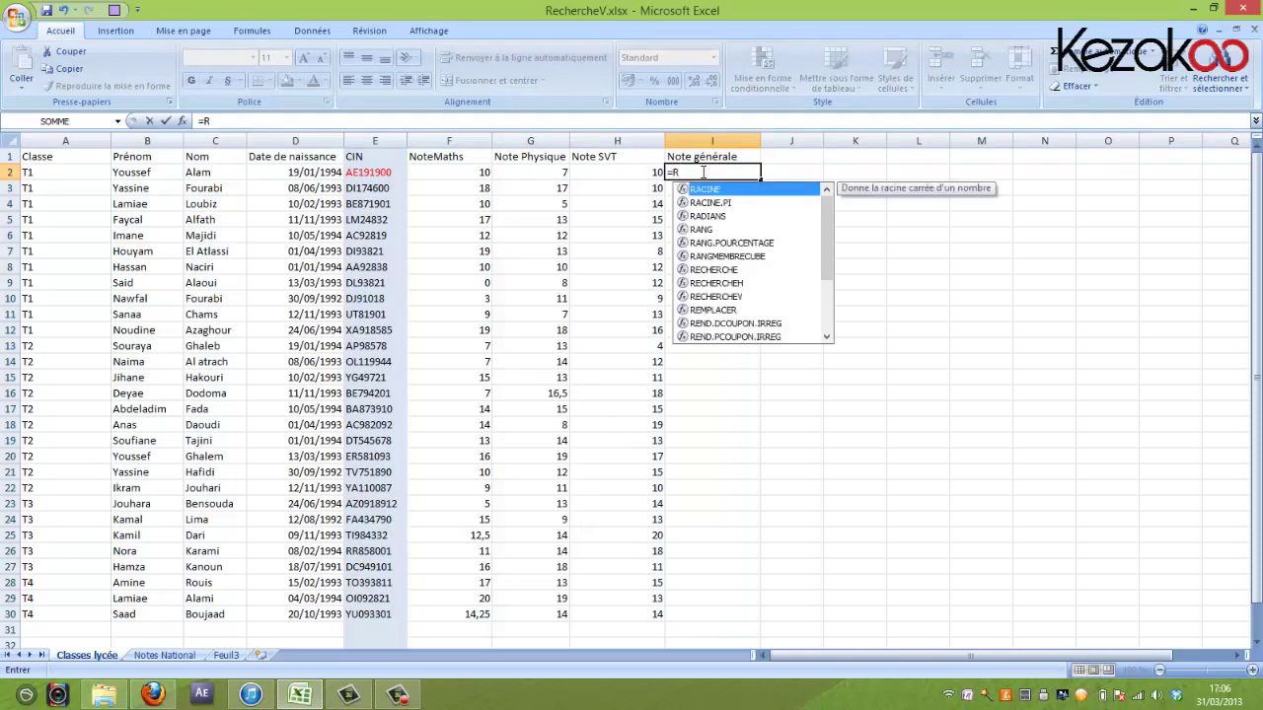
{"action": "type", "text": "echerche"}
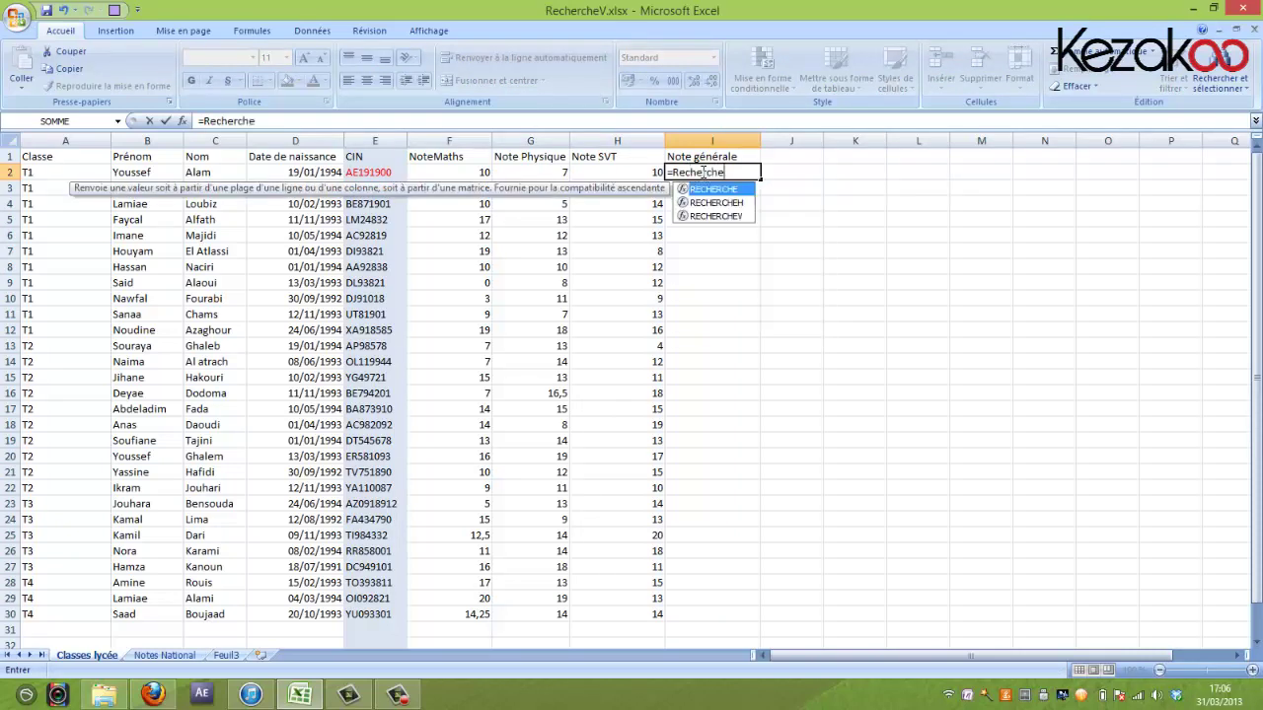
{"action": "type", "text": "v("}
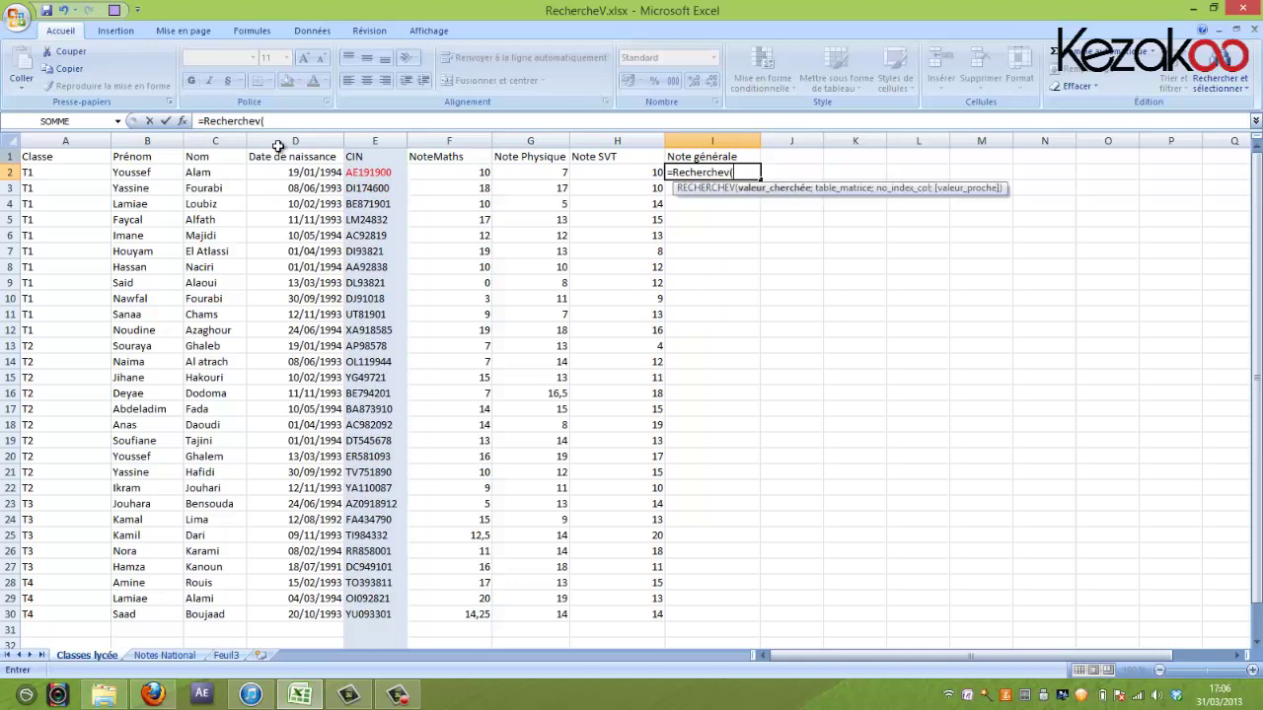
{"action": "left_click", "coordinate": [382, 172]}
{"action": "type", "text": ";"}
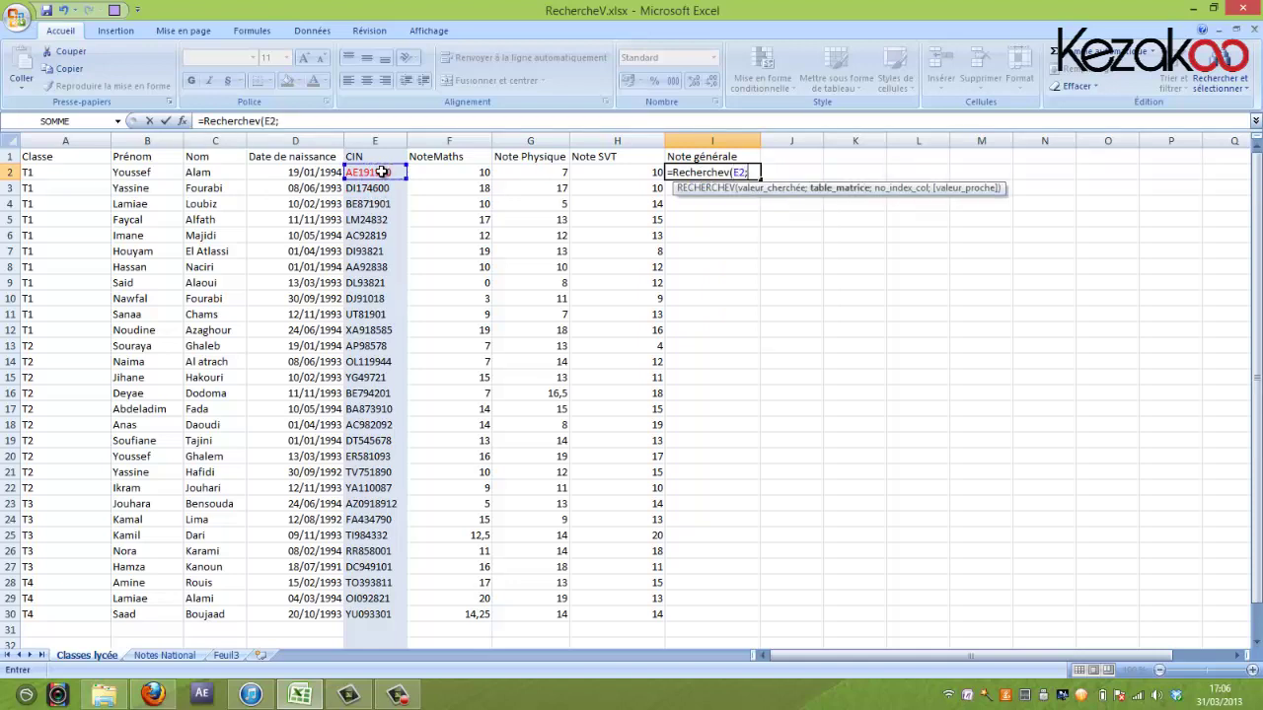
{"action": "left_click", "coordinate": [165, 655]}
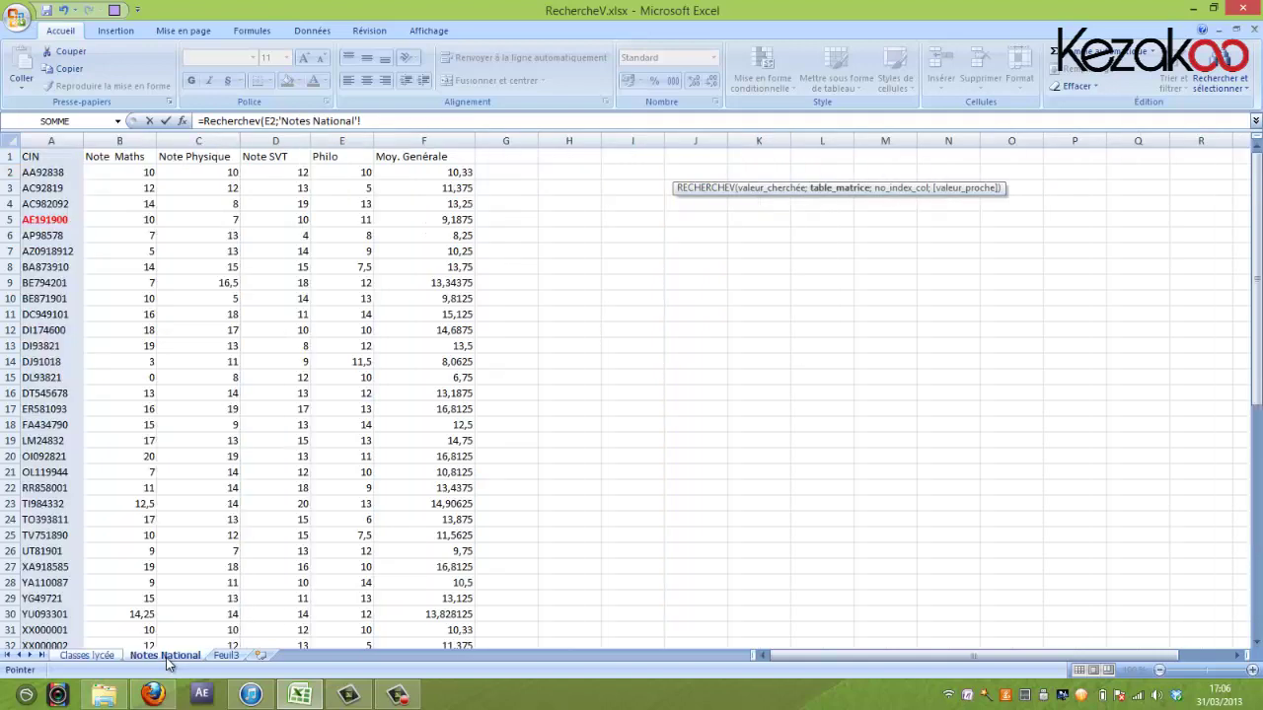
{"action": "left_click_drag", "start_coordinate": [40, 139], "coordinate": [450, 143]}
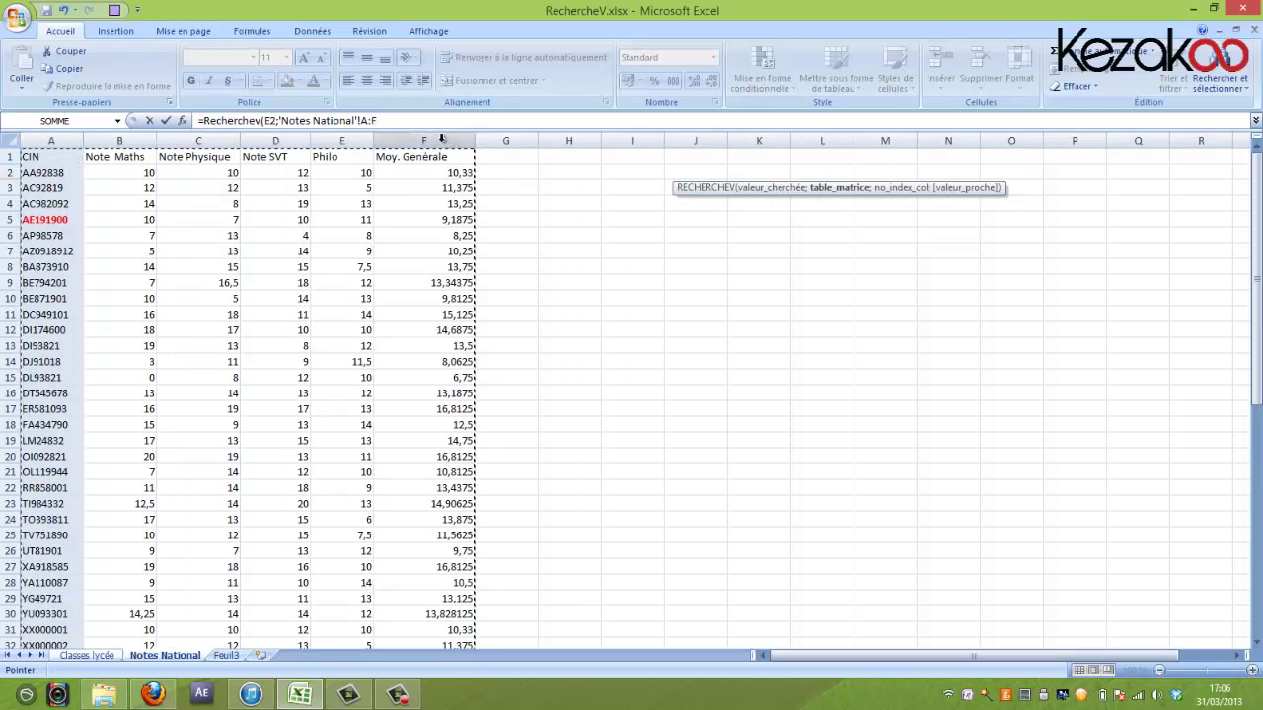
{"action": "left_click", "coordinate": [417, 125]}
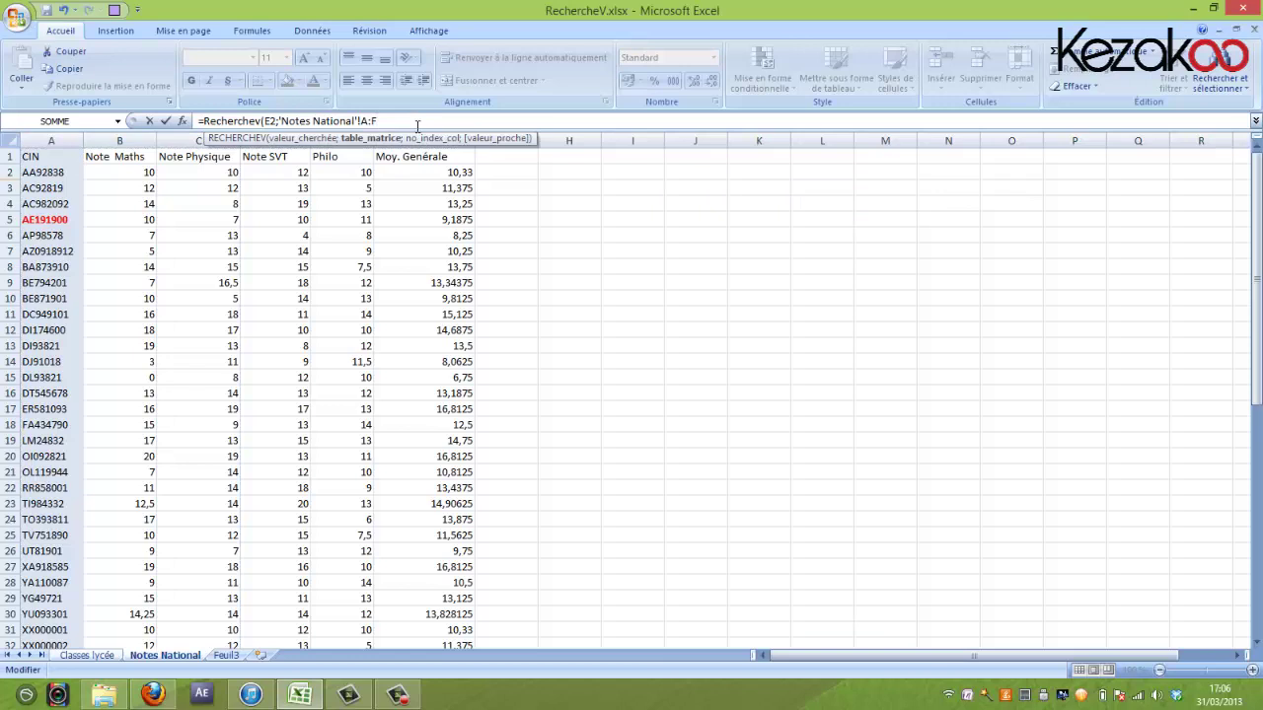
{"action": "type", "text": ";"}
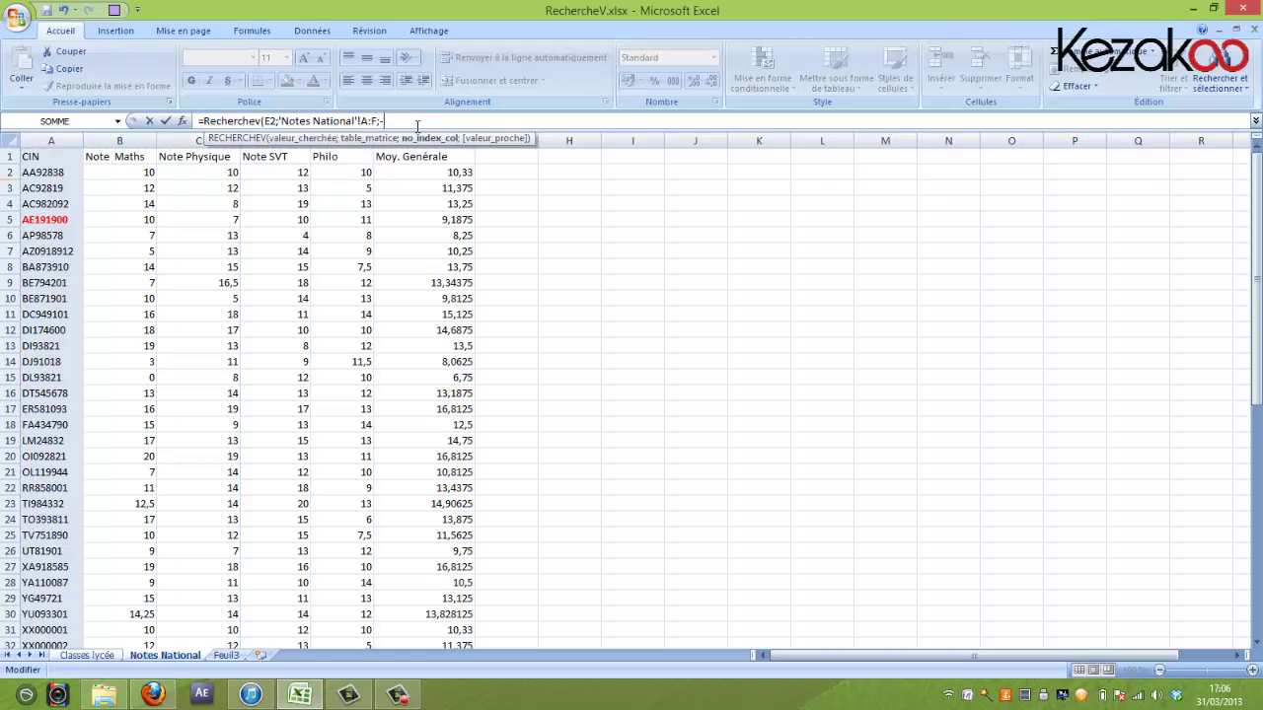
{"action": "type", "text": "6;0"}
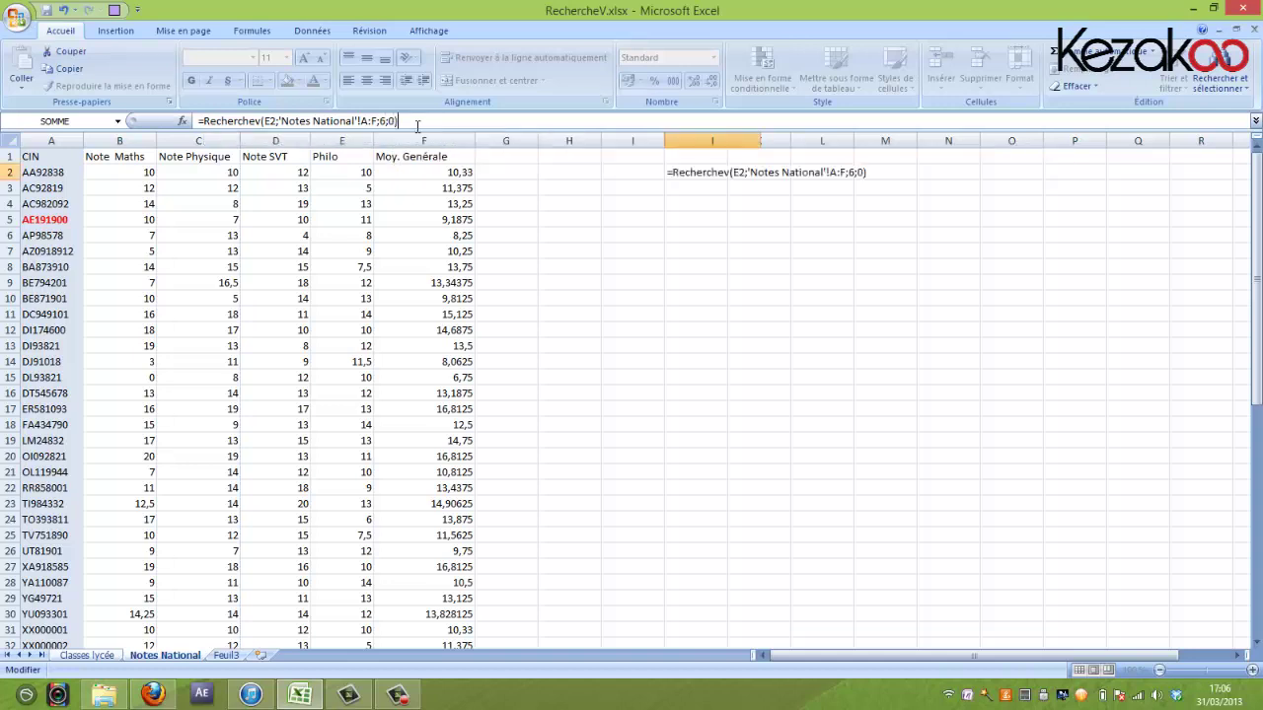
{"action": "key", "text": "Return"}
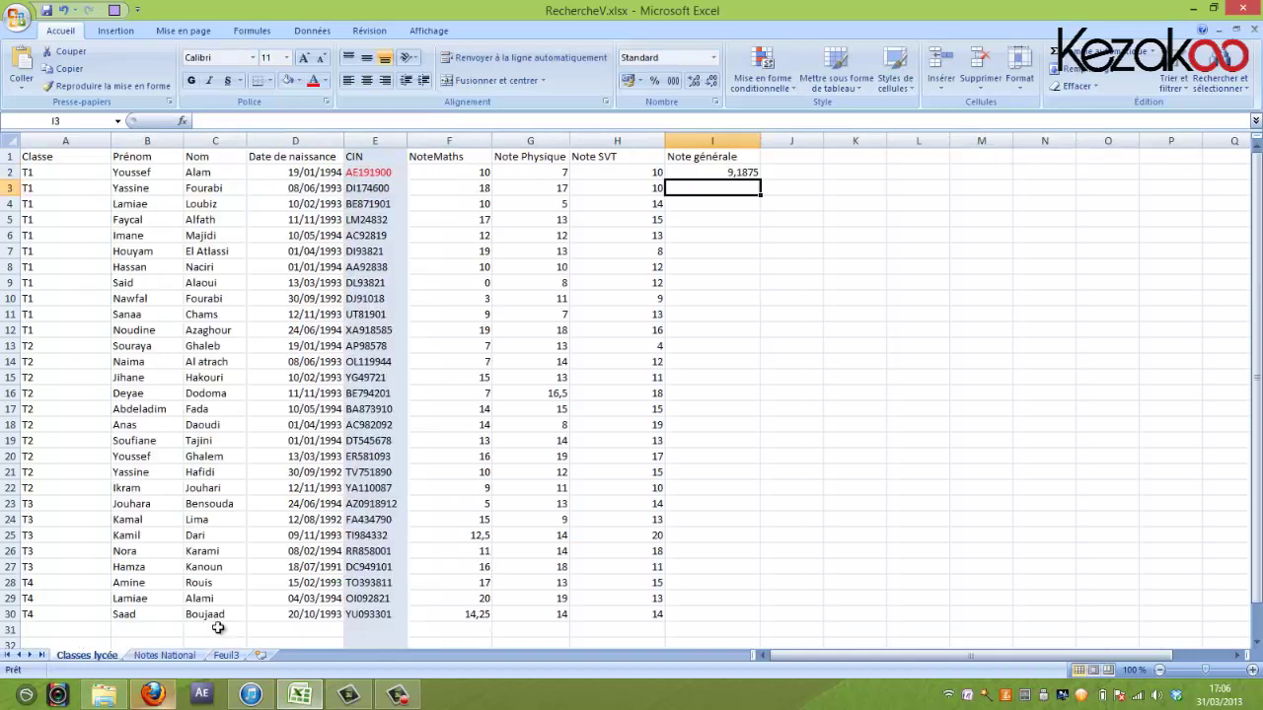
Step: Confirm the first Moy. Générale is 9,1875, then fill I2's lookup down to I30
{"action": "left_click", "coordinate": [168, 656]}
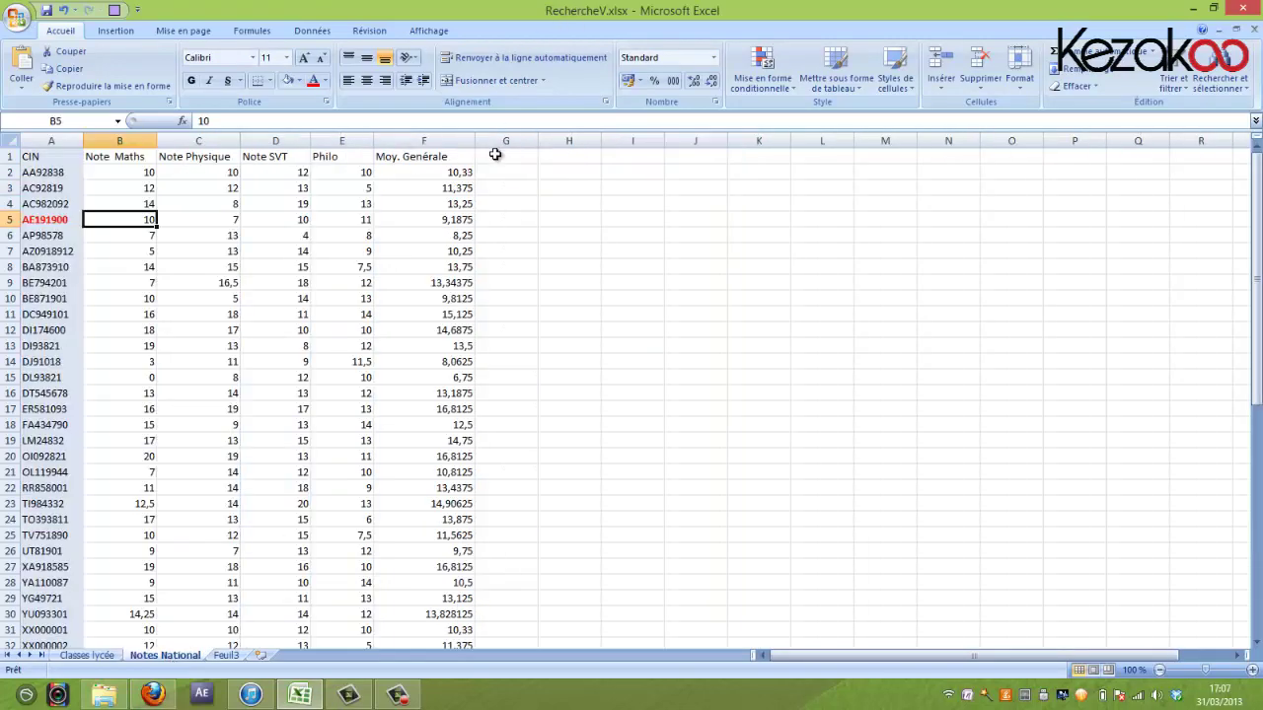
{"action": "left_click", "coordinate": [455, 223]}
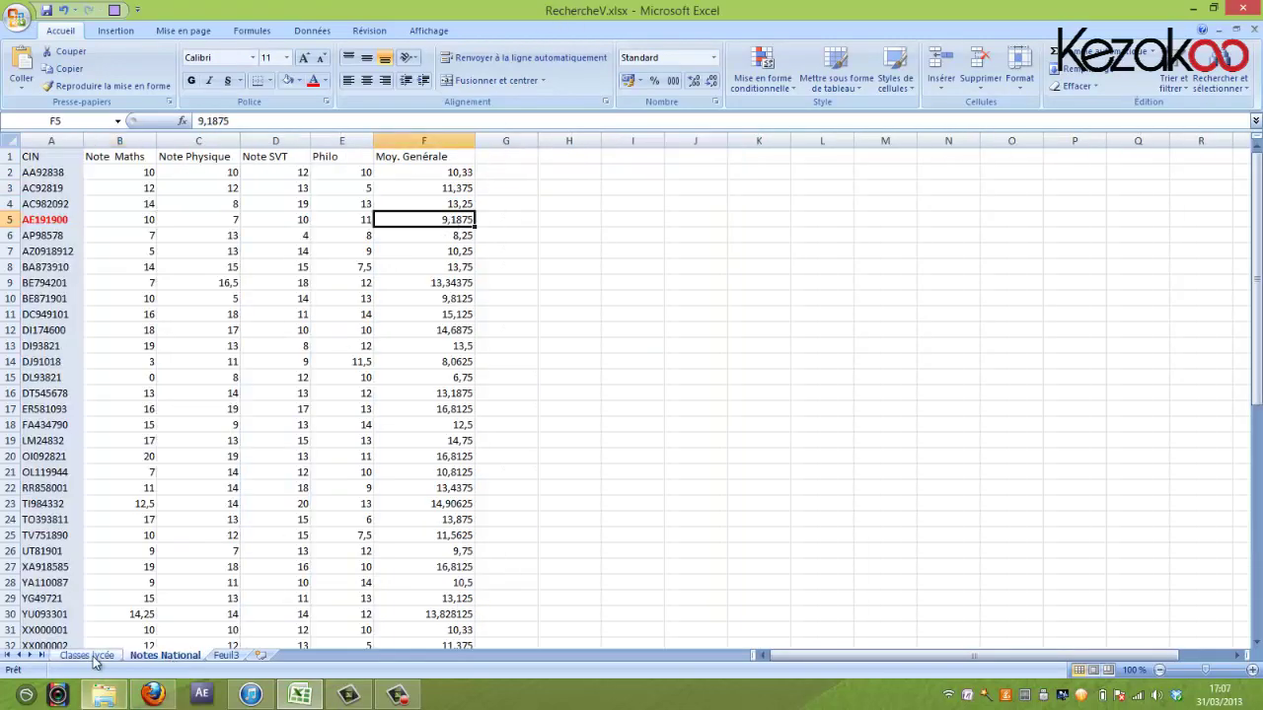
{"action": "left_click", "coordinate": [87, 655]}
{"action": "left_click", "coordinate": [752, 173]}
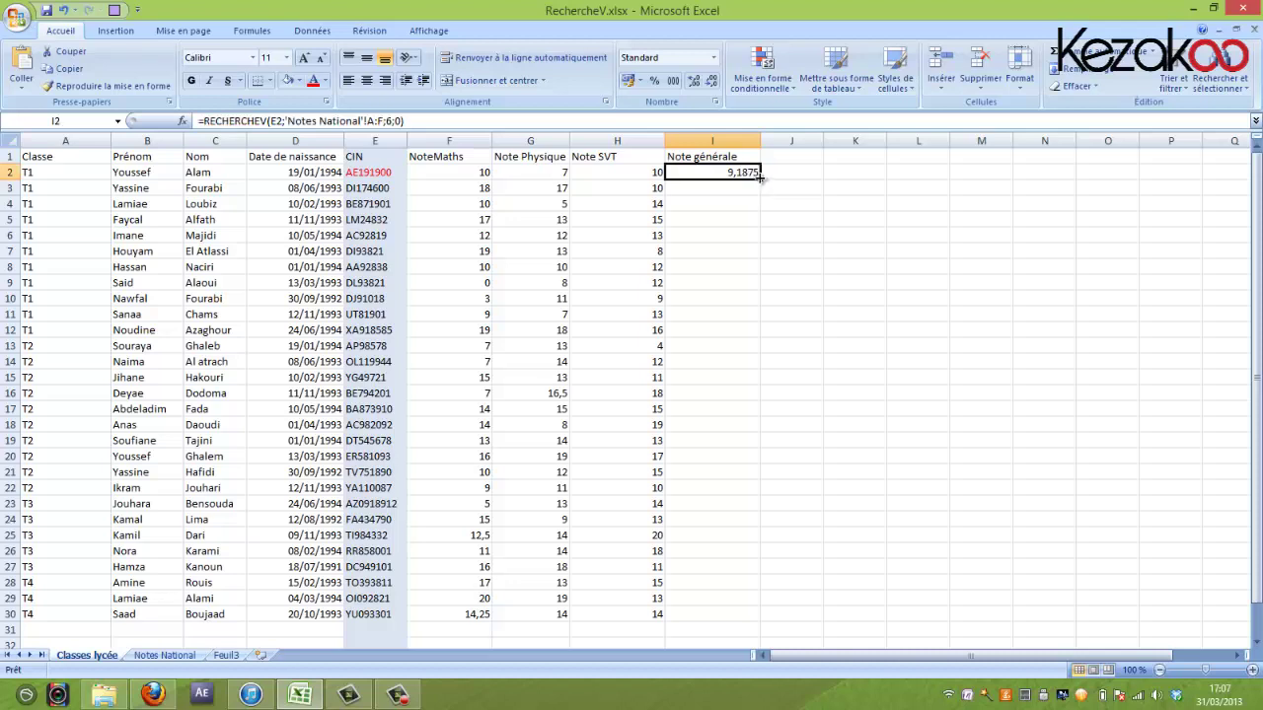
{"action": "mouse_move", "coordinate": [760, 181]}
{"action": "left_mouse_down"}
{"action": "mouse_move", "coordinate": [721, 671]}
{"action": "mouse_move", "coordinate": [725, 471]}
{"action": "left_mouse_up"}
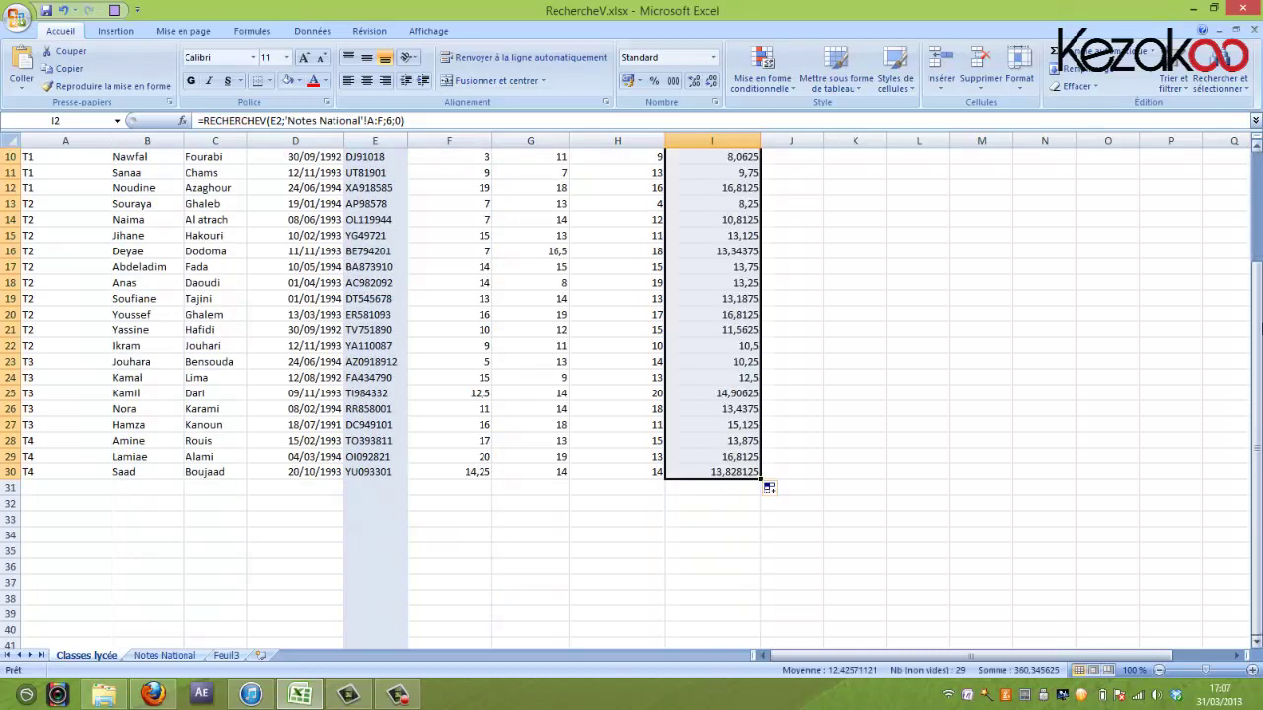
{"action": "left_click_drag", "start_coordinate": [1258, 340], "coordinate": [1258, 296]}
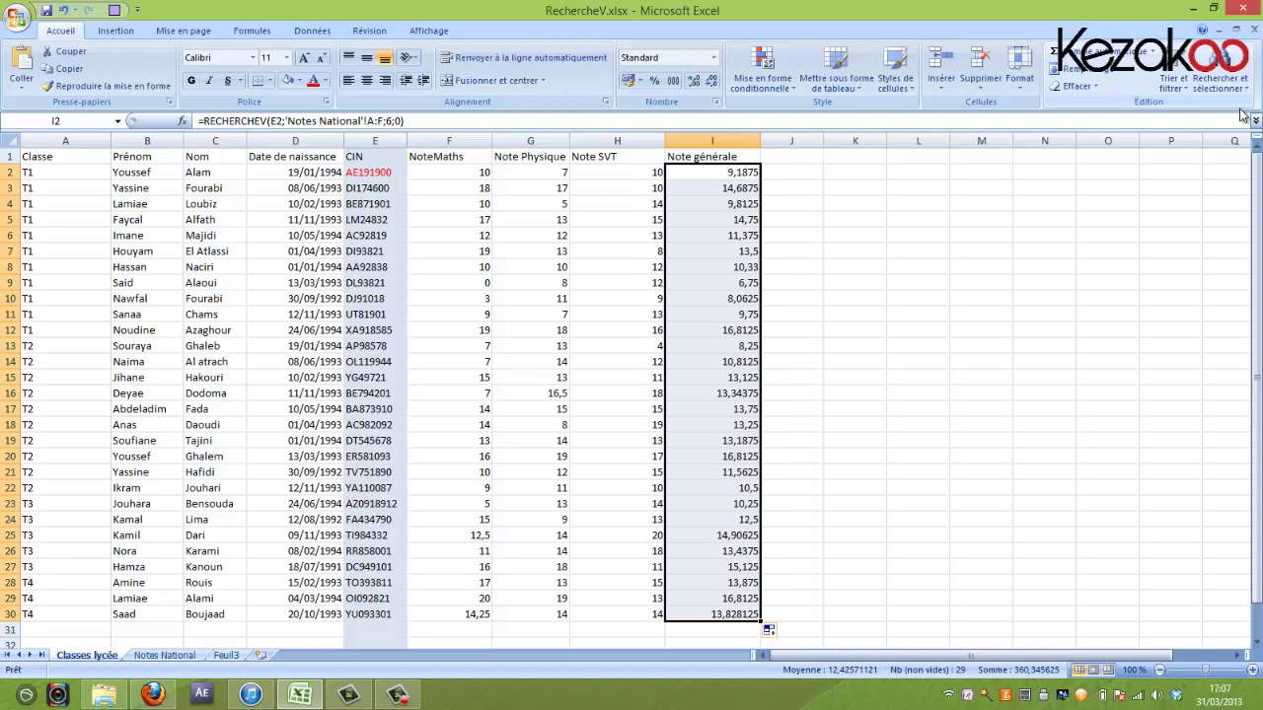
{"action": "left_click", "coordinate": [380, 138]}
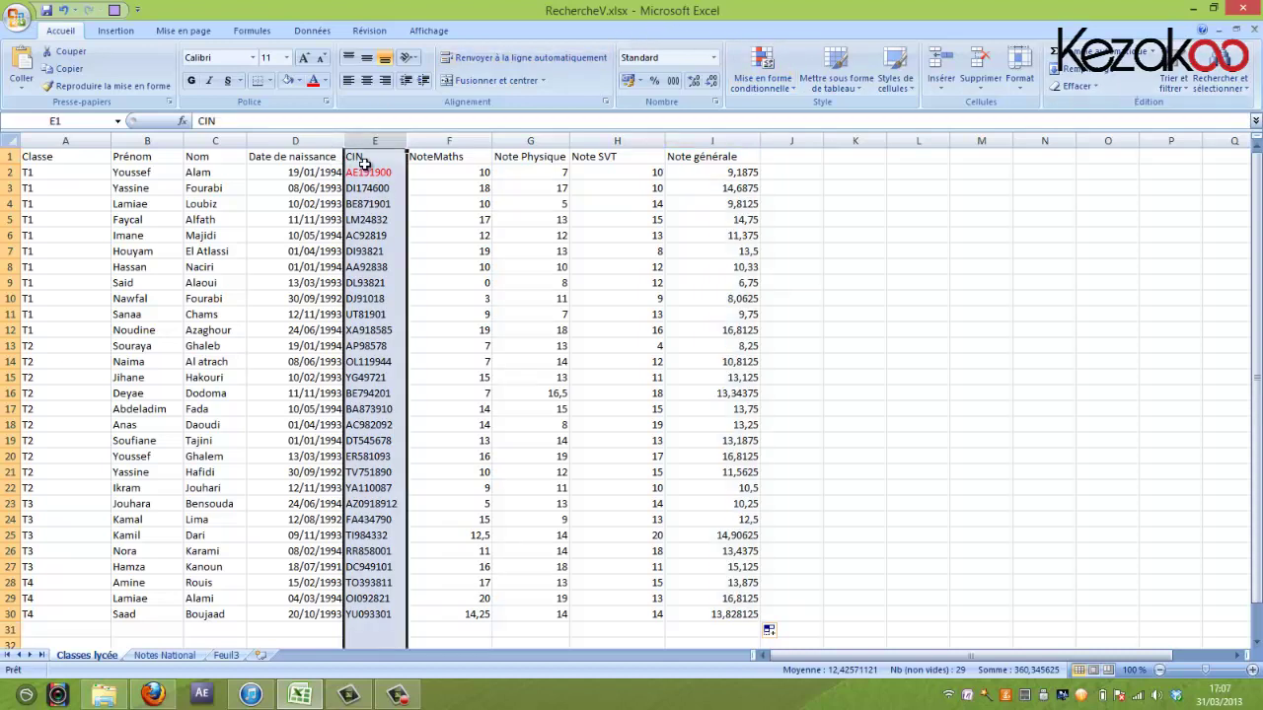
{"action": "left_click", "coordinate": [158, 655]}
{"action": "left_click", "coordinate": [54, 138]}
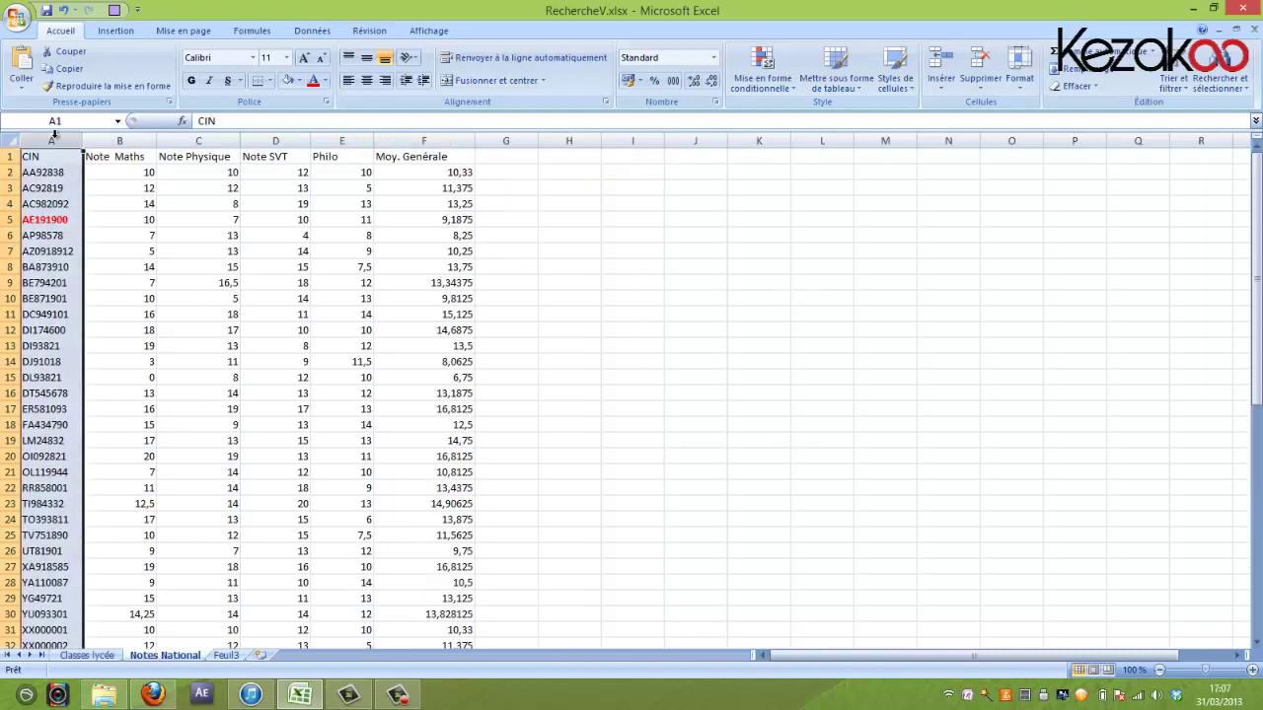
{"action": "left_click", "coordinate": [89, 656]}
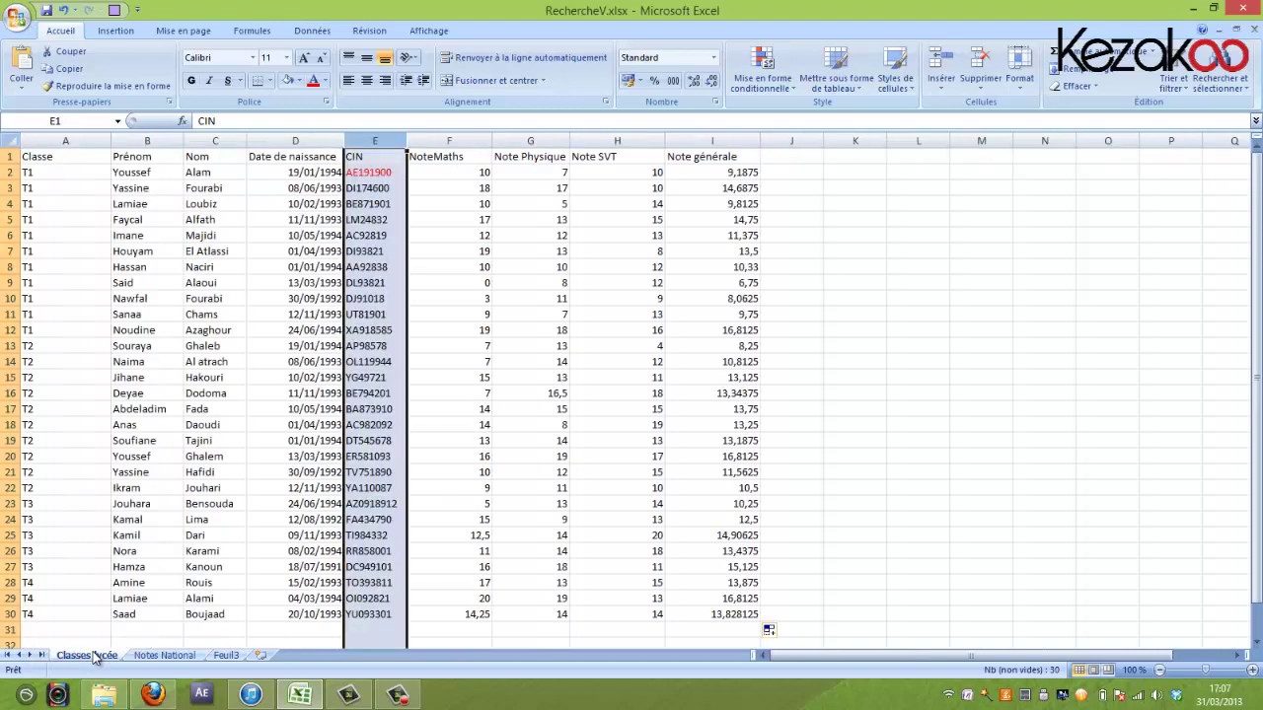